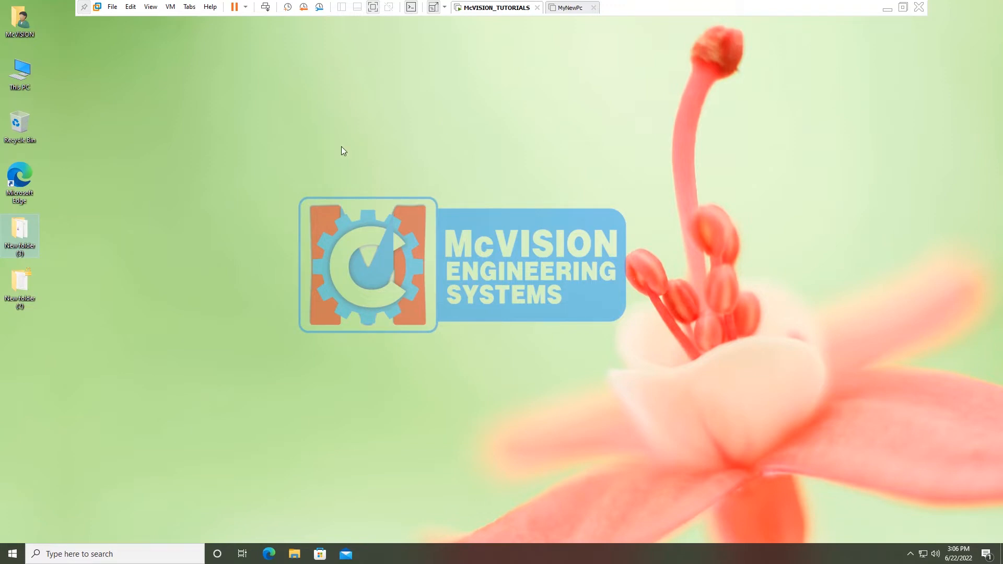
Turn on Encrypt contents for New folder (3), applying it to all its subfolders and files
right_click(17, 234)
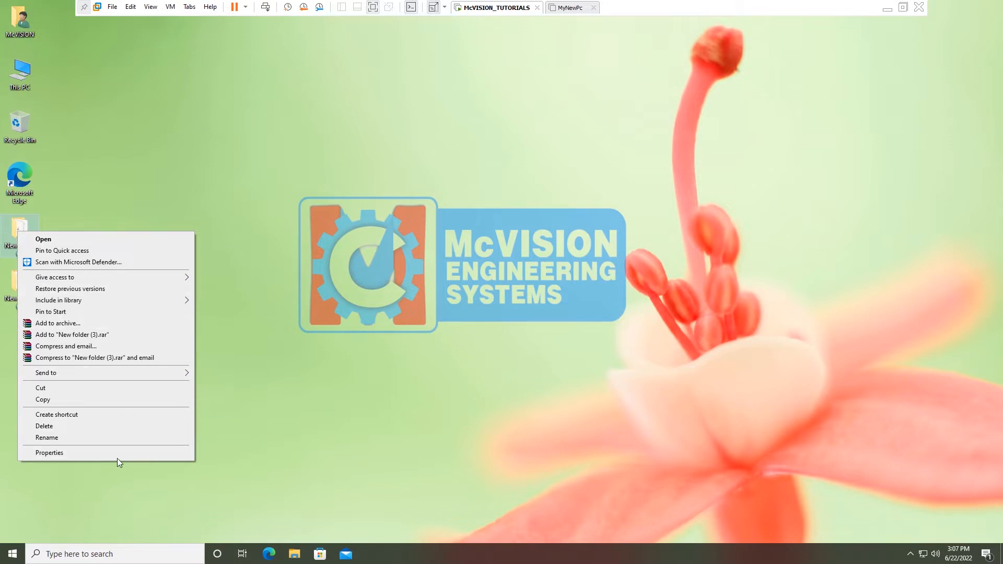
left_click(95, 456)
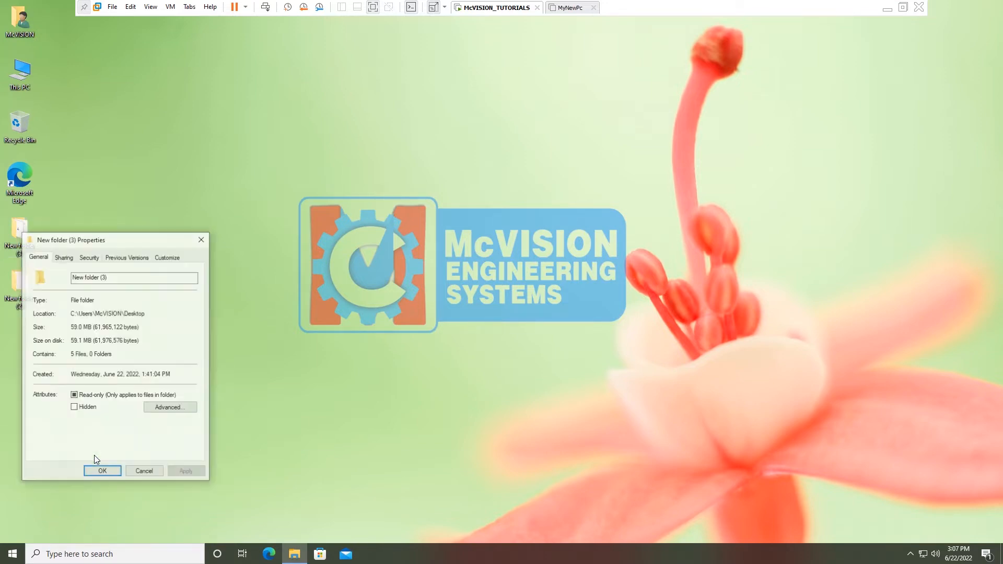
left_click_drag(147, 240, 224, 110)
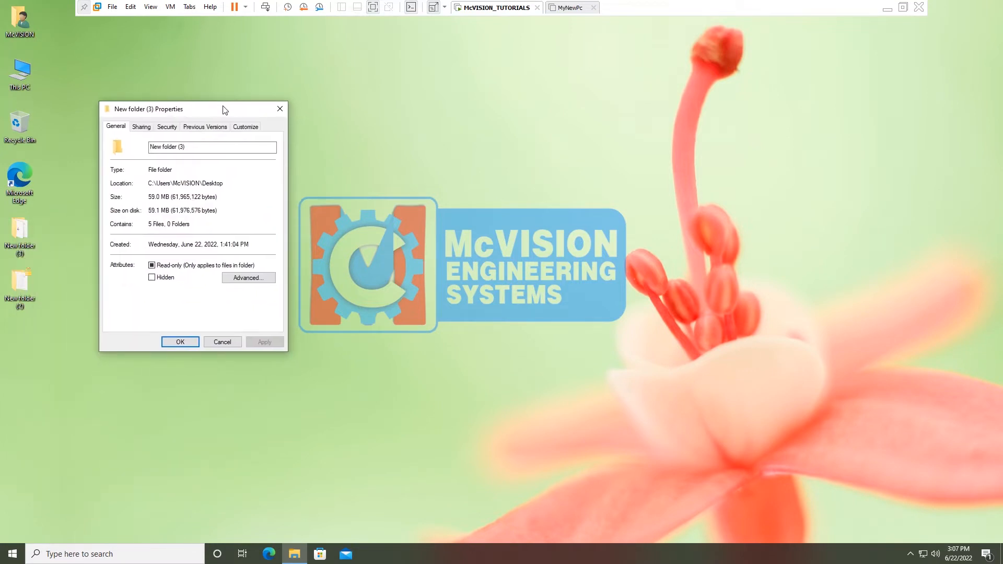
left_click(246, 280)
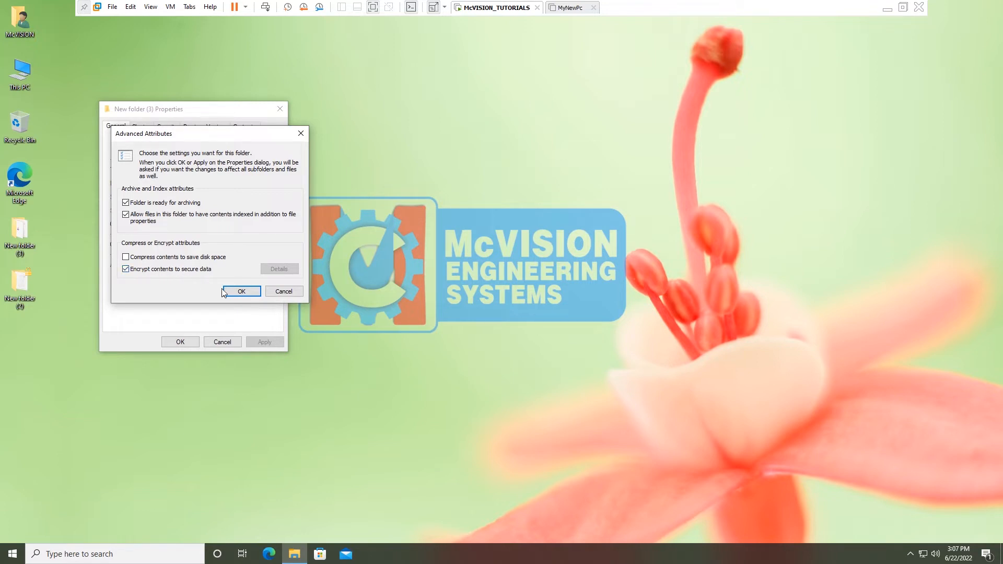
left_click(240, 293)
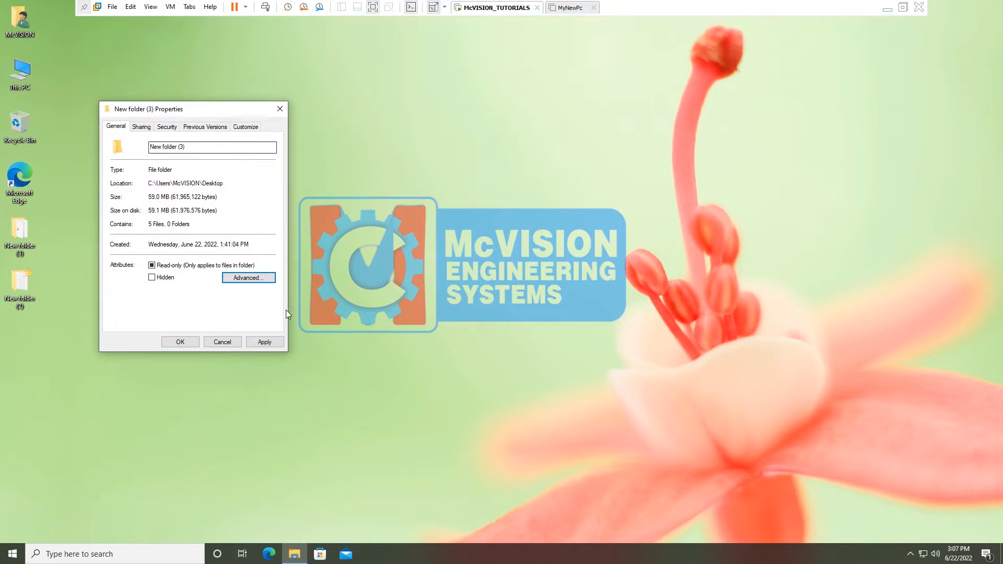
left_click(270, 342)
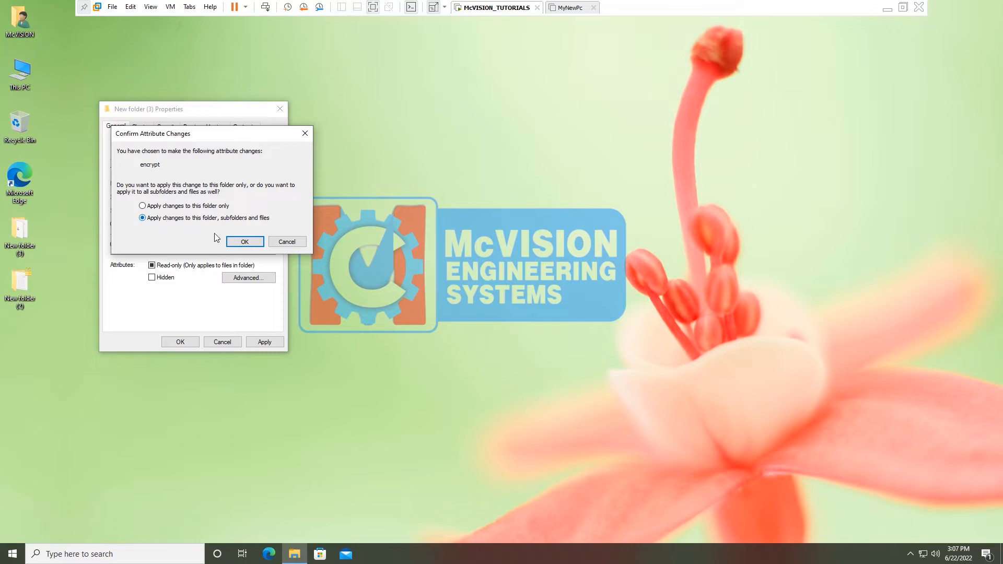
left_click(243, 242)
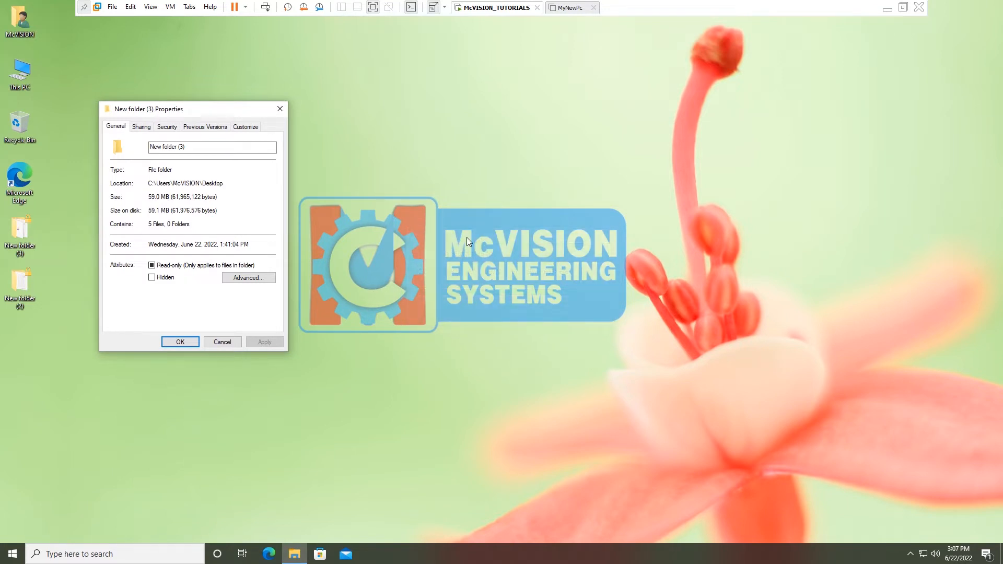
left_click(183, 343)
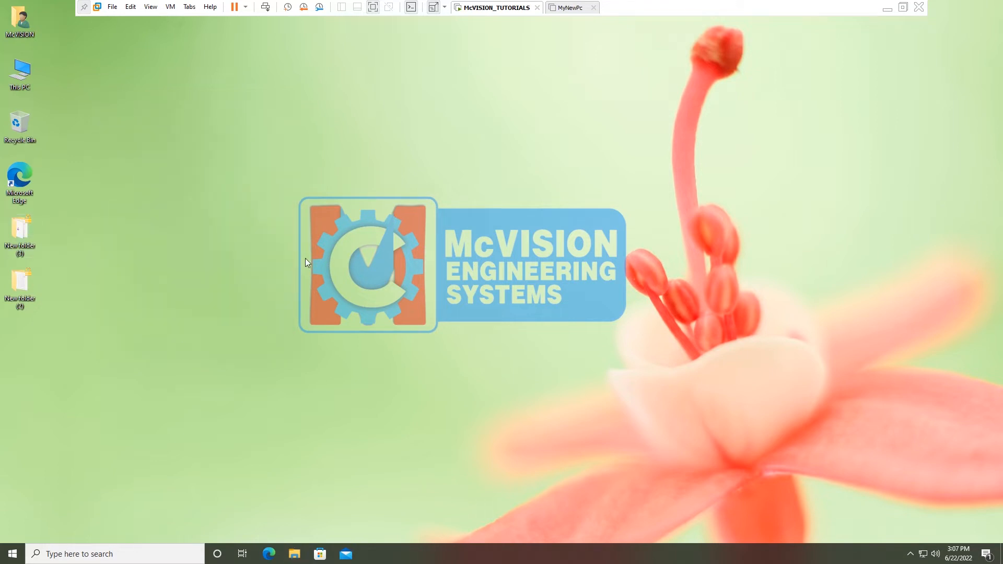
double_click(26, 236)
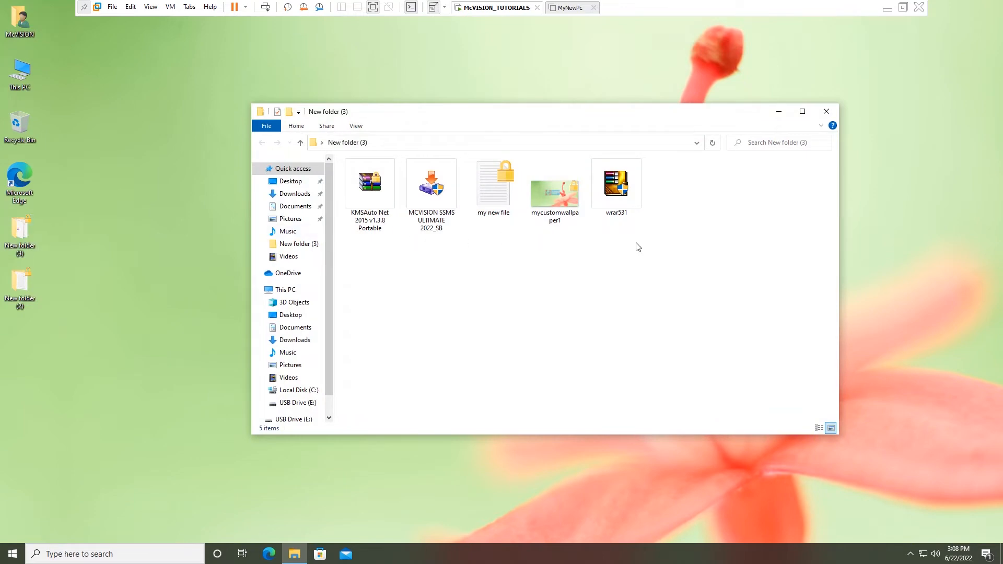
left_click_drag(627, 116, 579, 117)
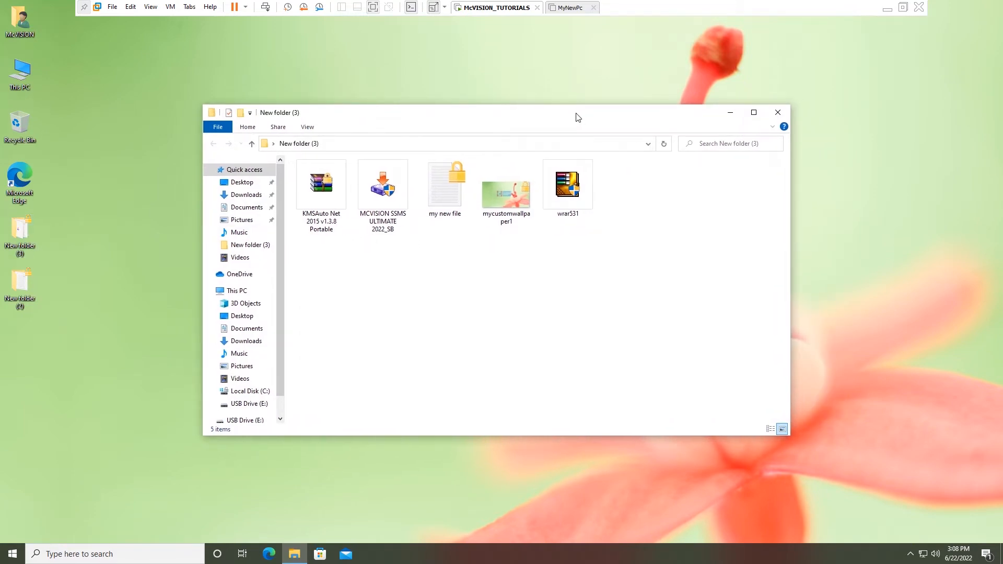
left_click(783, 114)
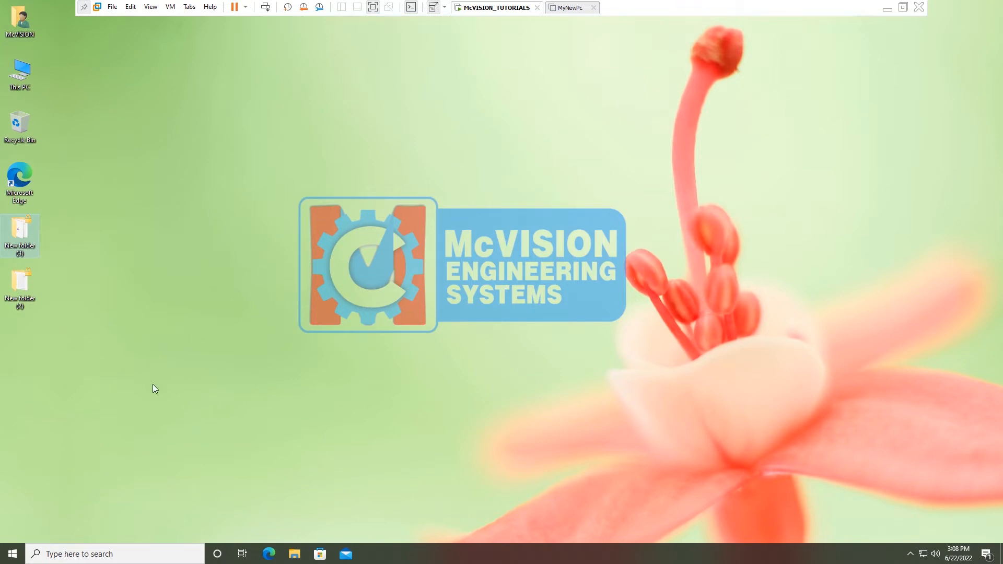
Find Run through Start search, replace its prefilled command with certmgr.msc, and run it
left_click(11, 555)
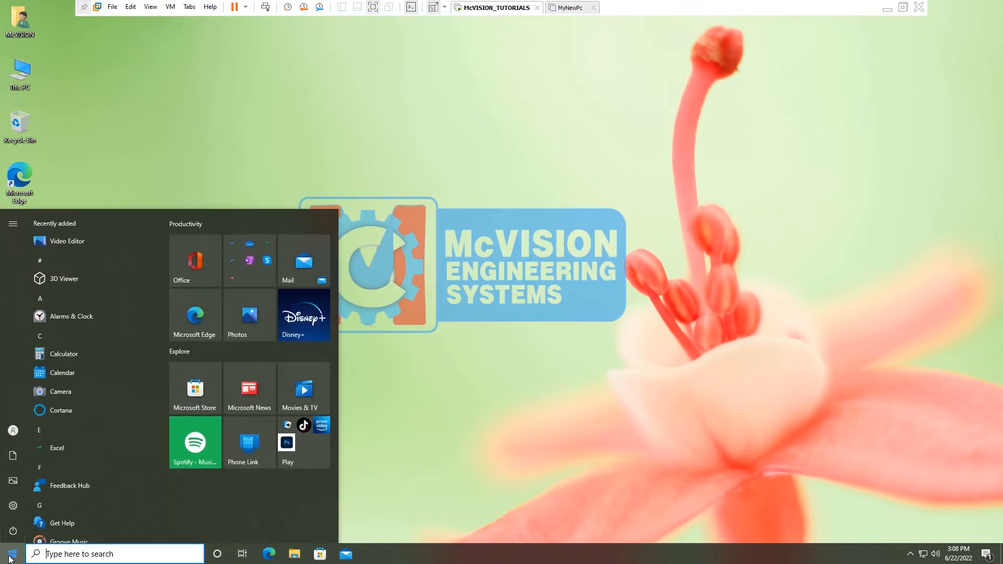
type("run")
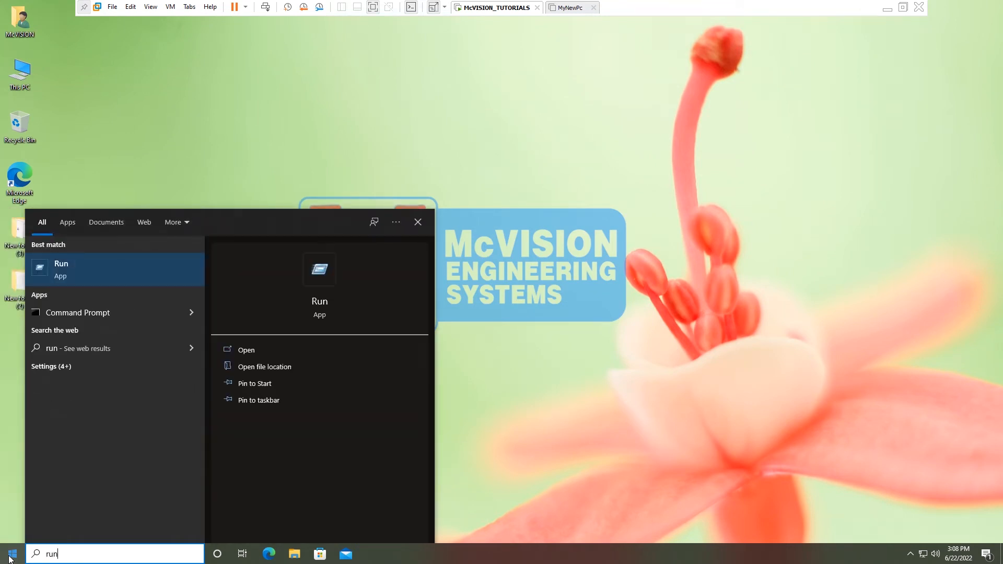
left_click(119, 277)
left_click(84, 492)
left_click_drag(84, 492, 1, 475)
key("BackSpace")
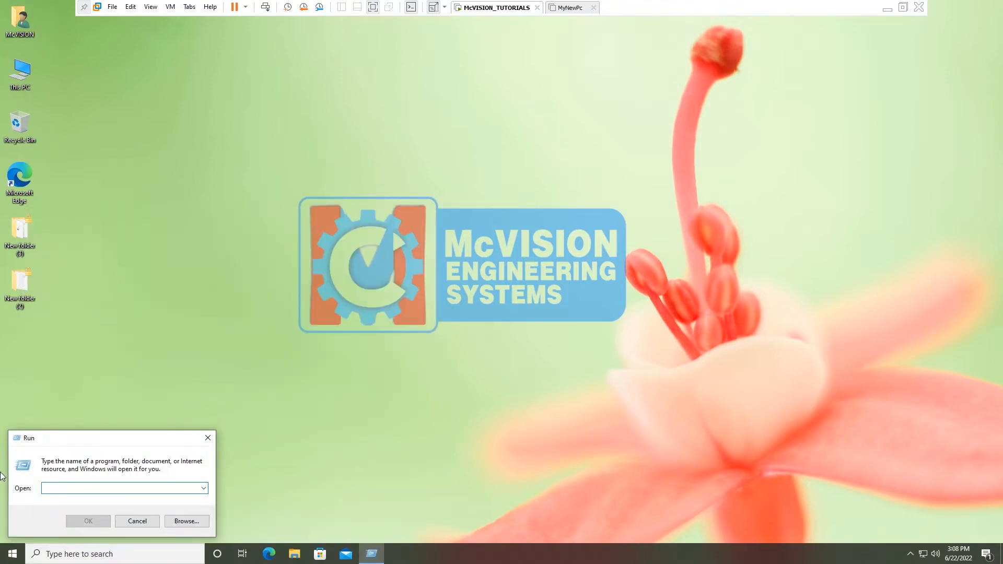
type("c")
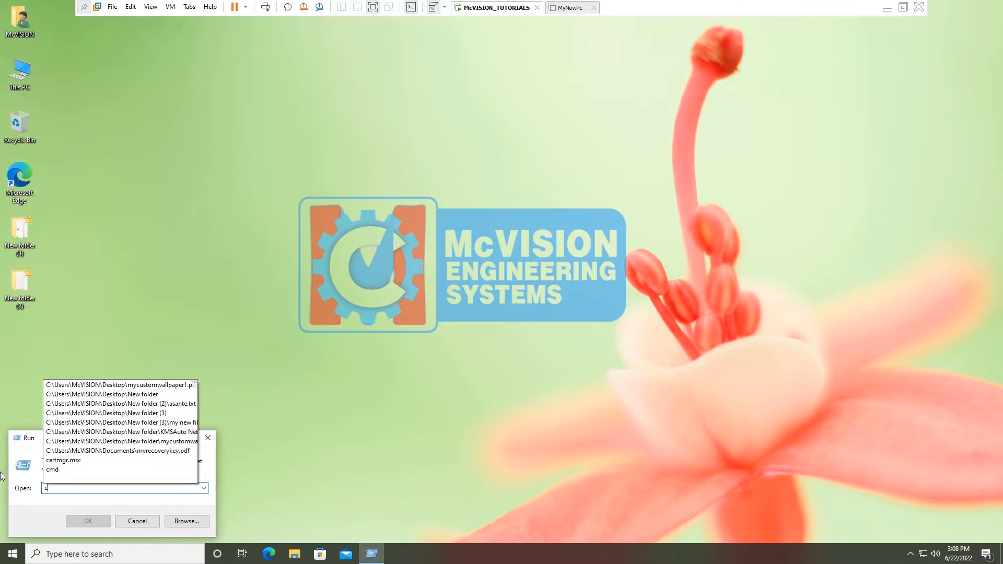
type("ert")
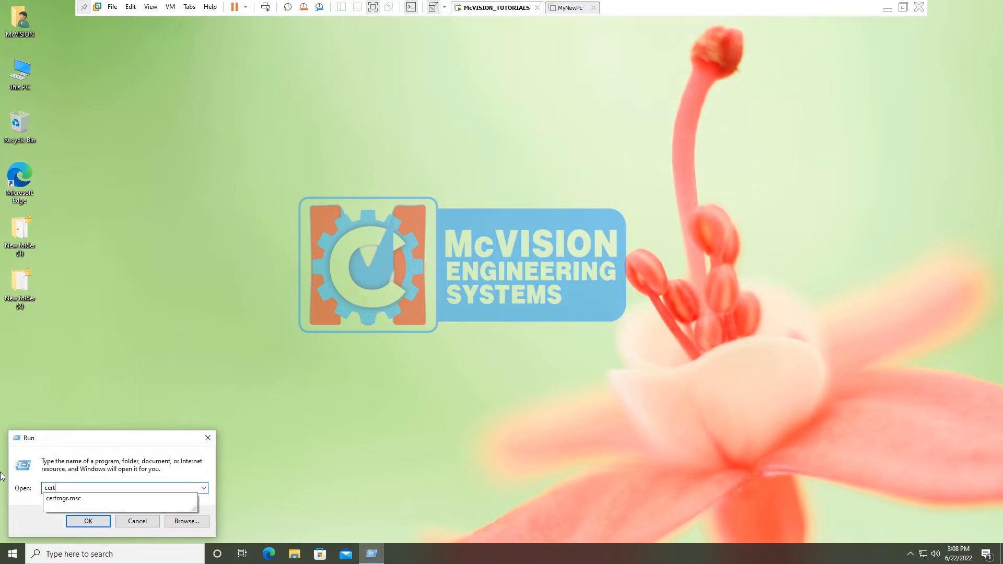
type("mgr.msc")
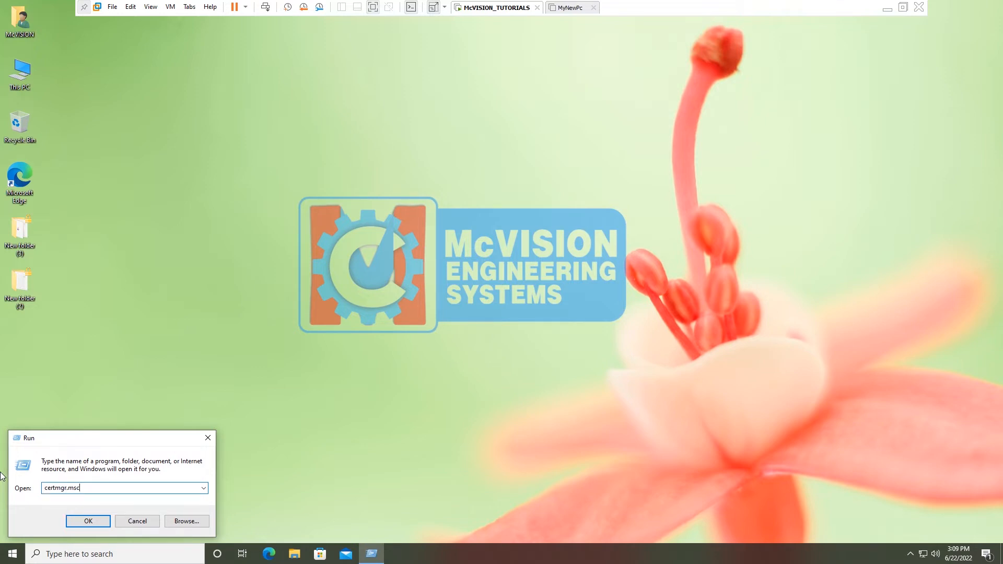
left_click(95, 524)
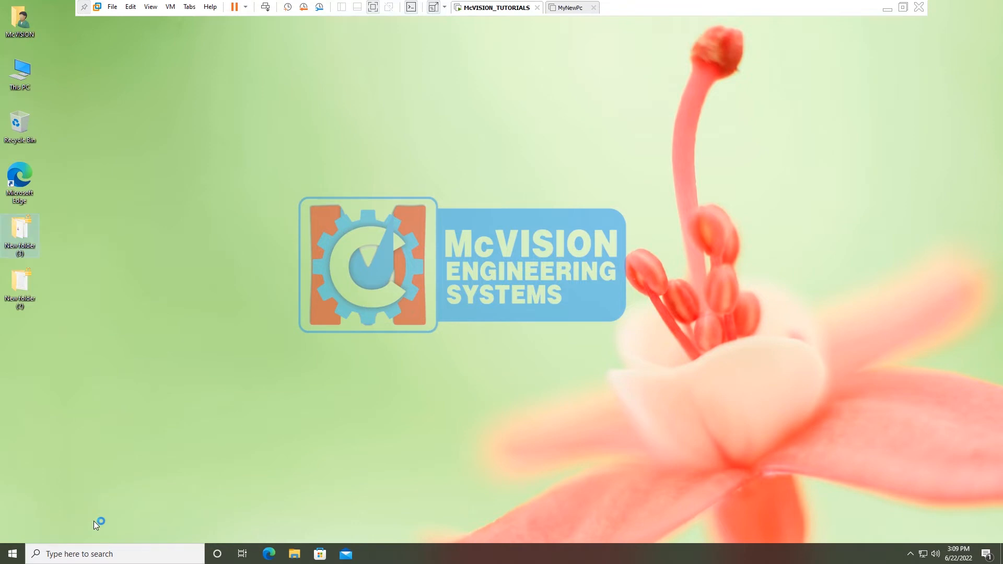
Maximize Certificate Manager, open Personal > Certificates, and choose All Tasks > Export on the encryption certificate
left_click_drag(56, 9, 378, 56)
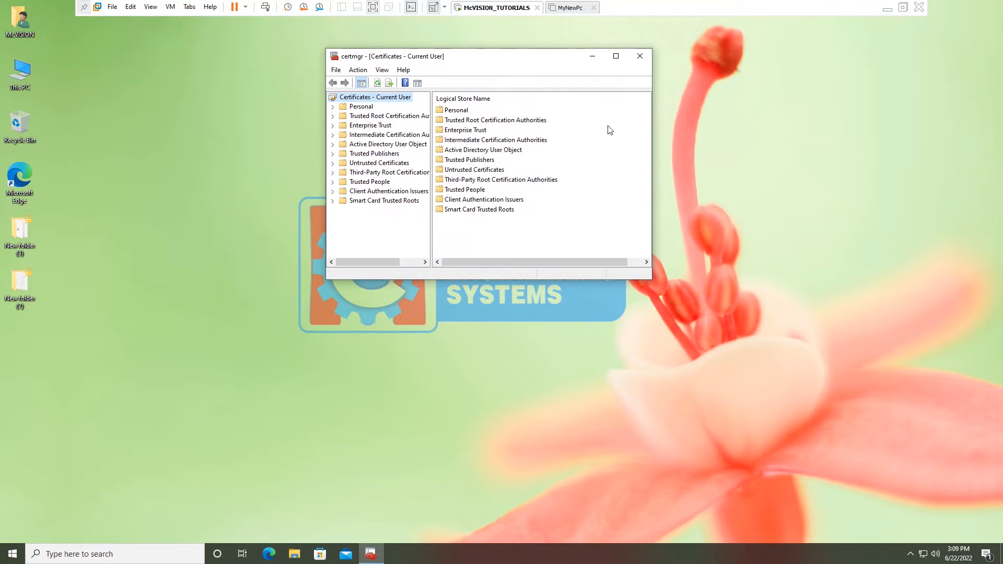
left_click(616, 57)
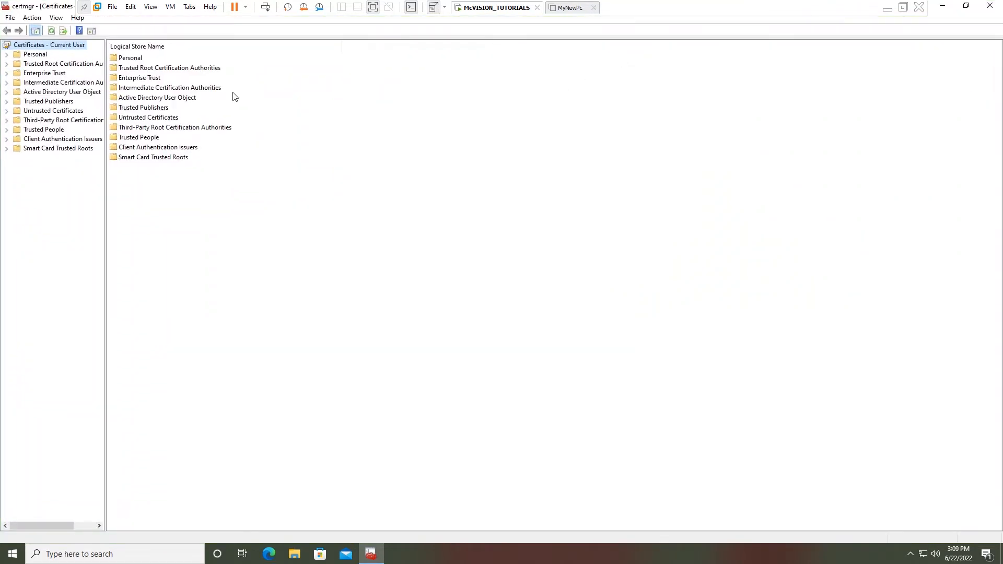
left_click(6, 55)
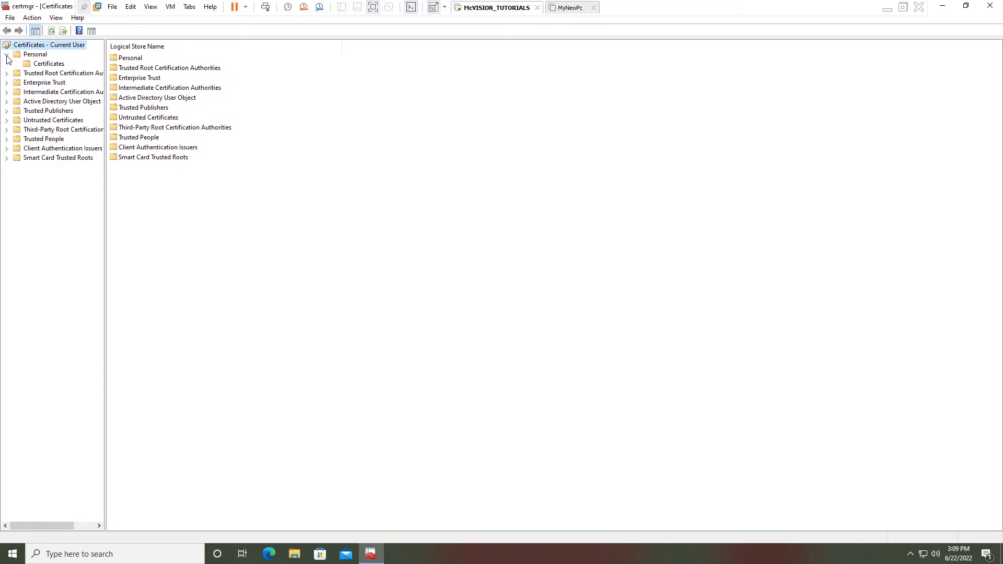
left_click(50, 63)
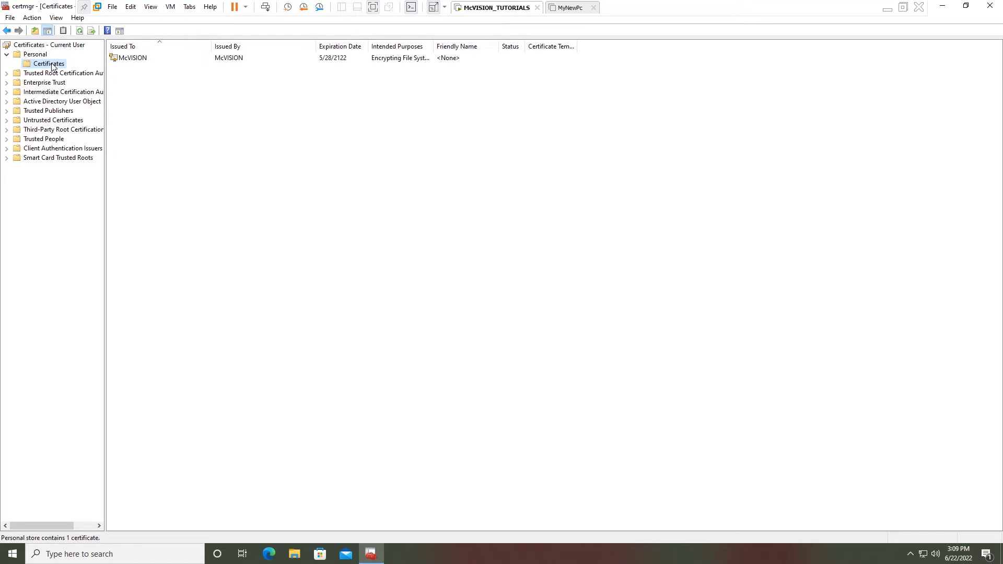
right_click(142, 62)
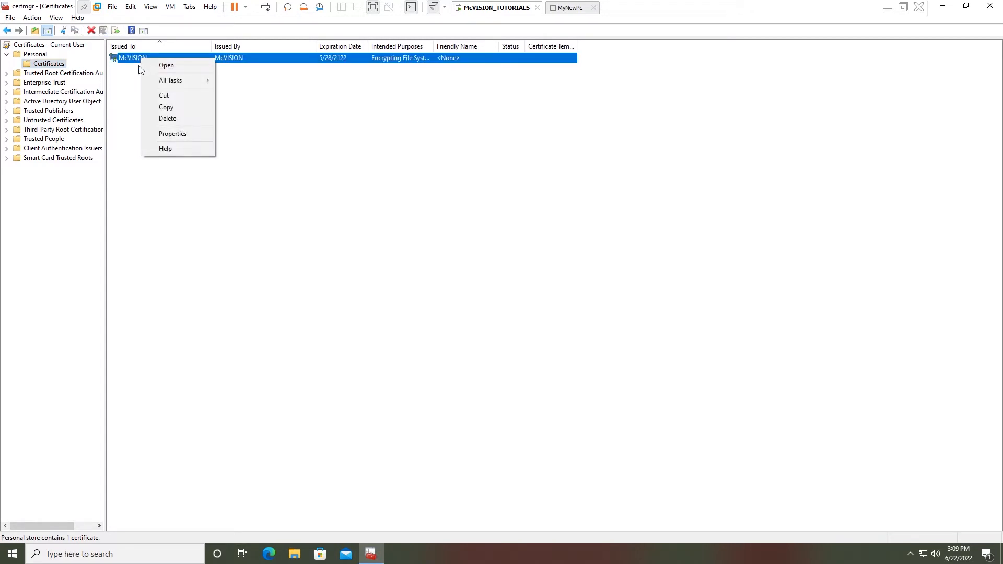
mouse_move(188, 81)
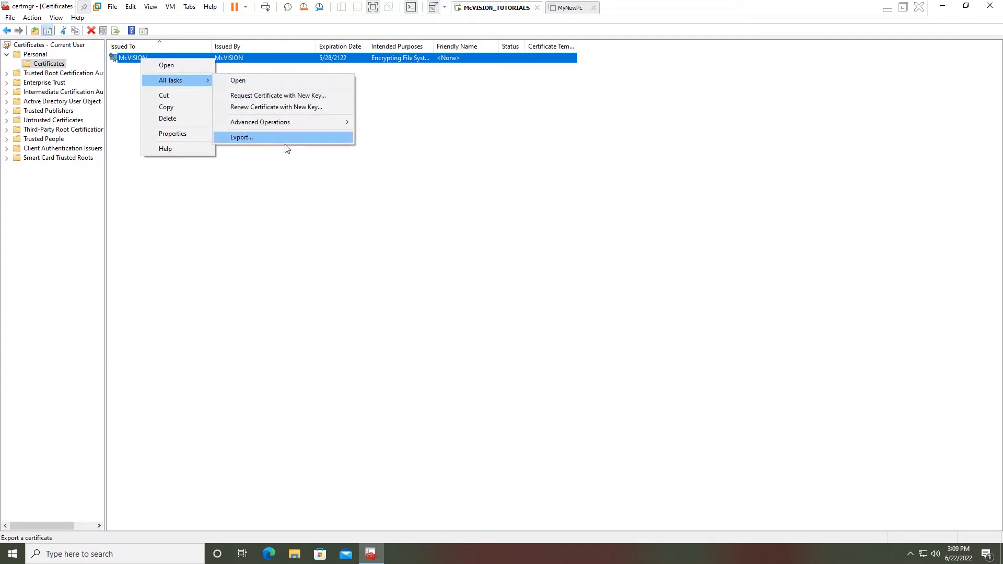
left_click(233, 137)
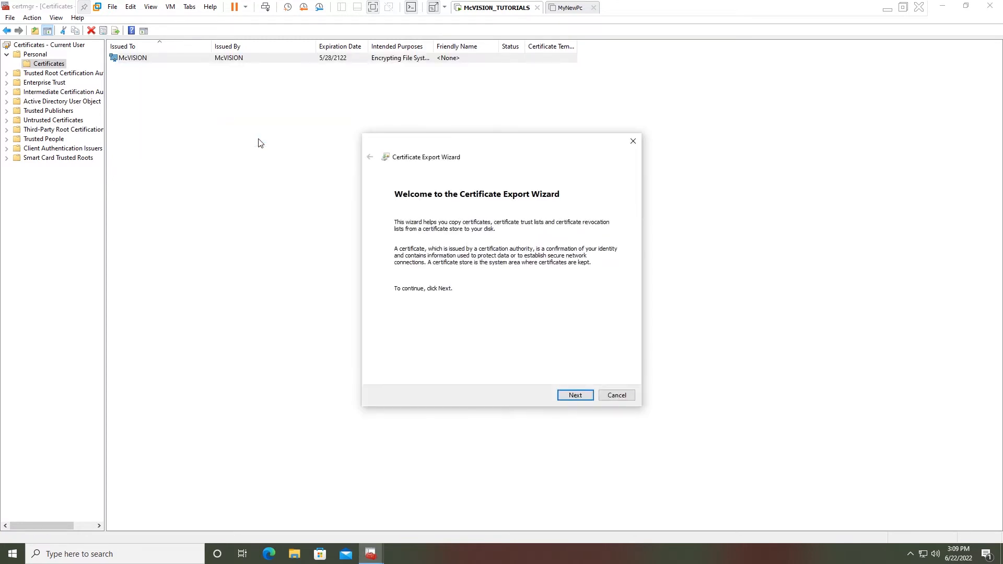
Move past the welcome page, exporting the private key in .PFX format
left_click_drag(494, 143, 471, 124)
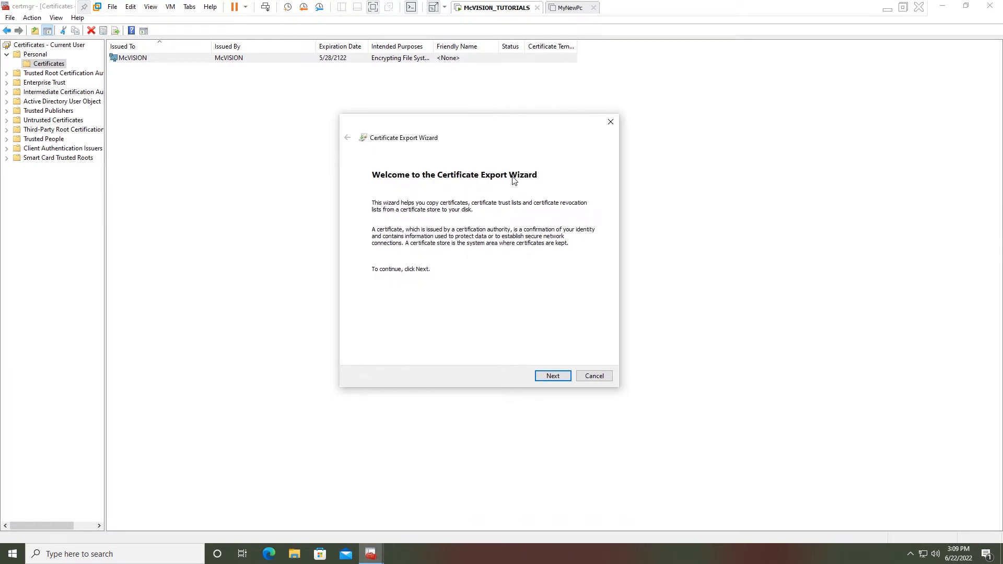
left_click(553, 378)
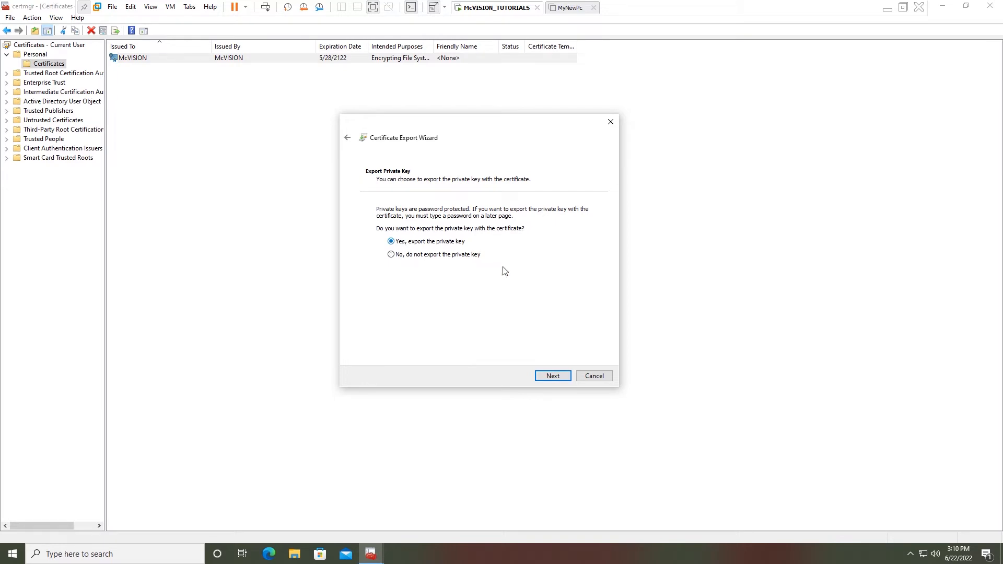
left_click(556, 377)
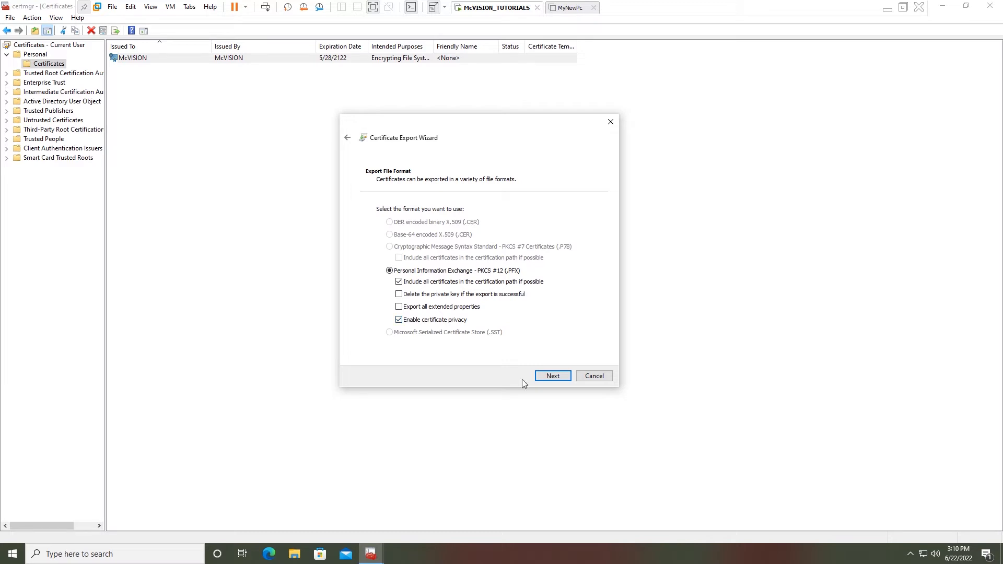
left_click(553, 377)
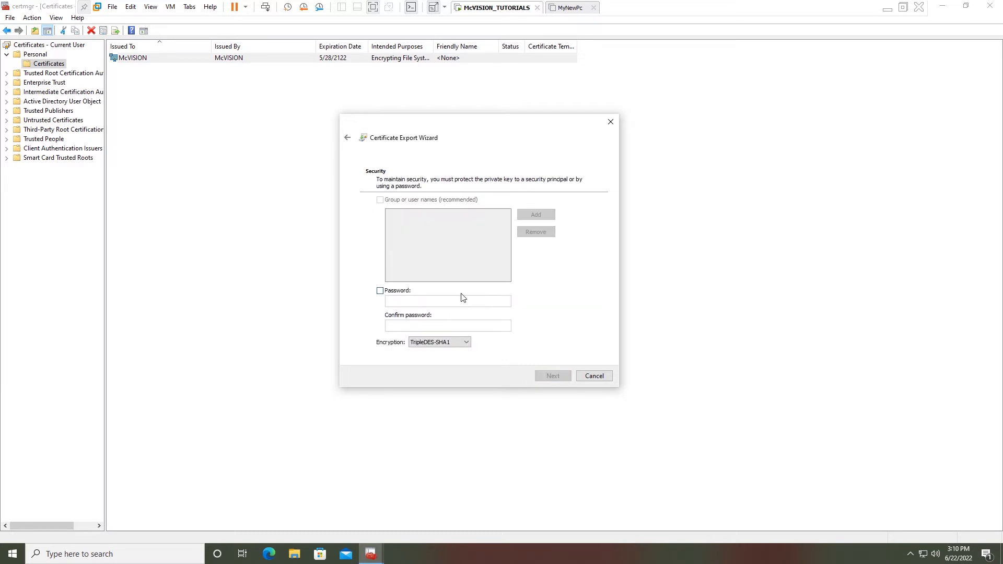
Enable password protection, entering and confirming the password, and continue to the file name page
left_click(380, 291)
left_click(401, 302)
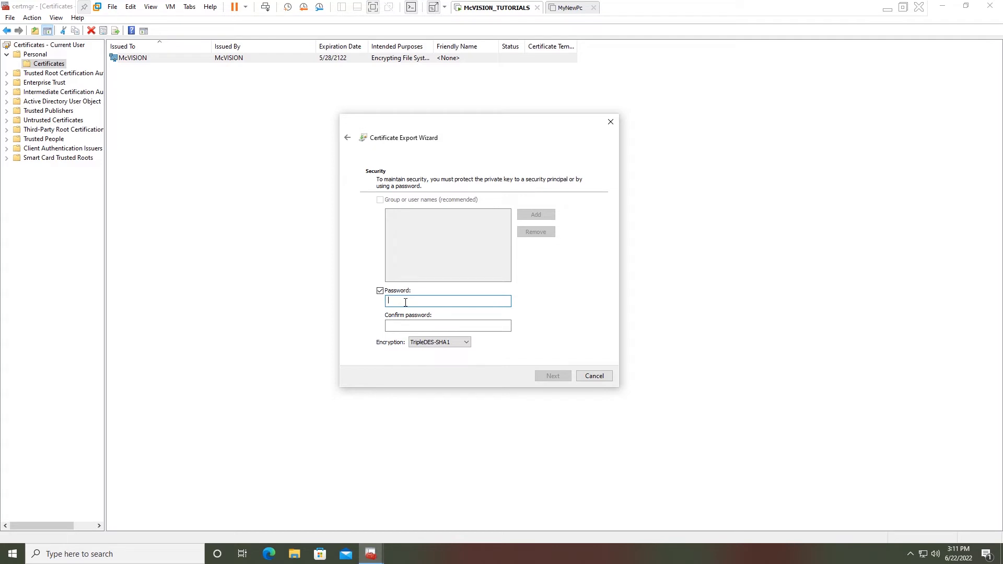
type("12345678")
left_click(410, 328)
type("123456789")
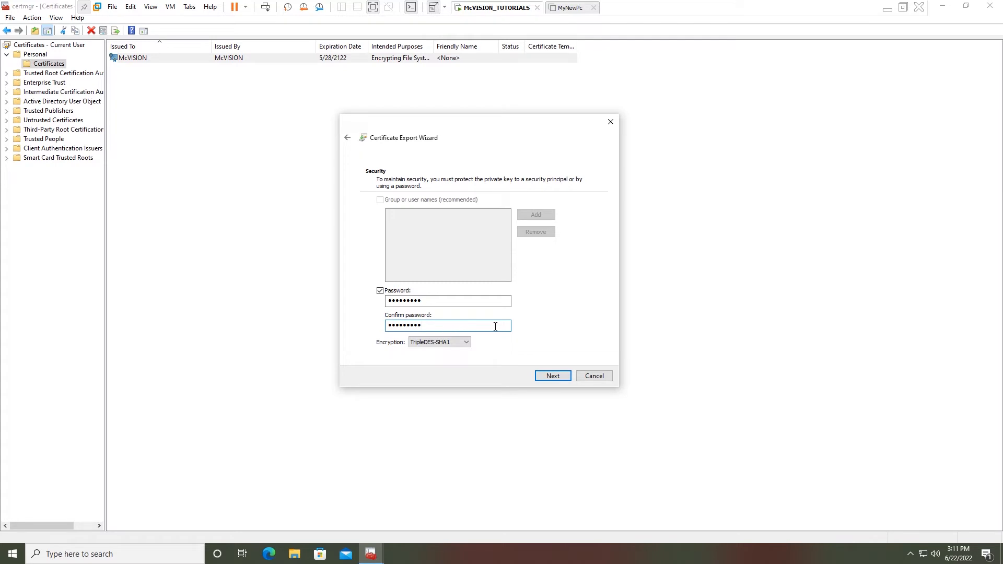
left_click(553, 378)
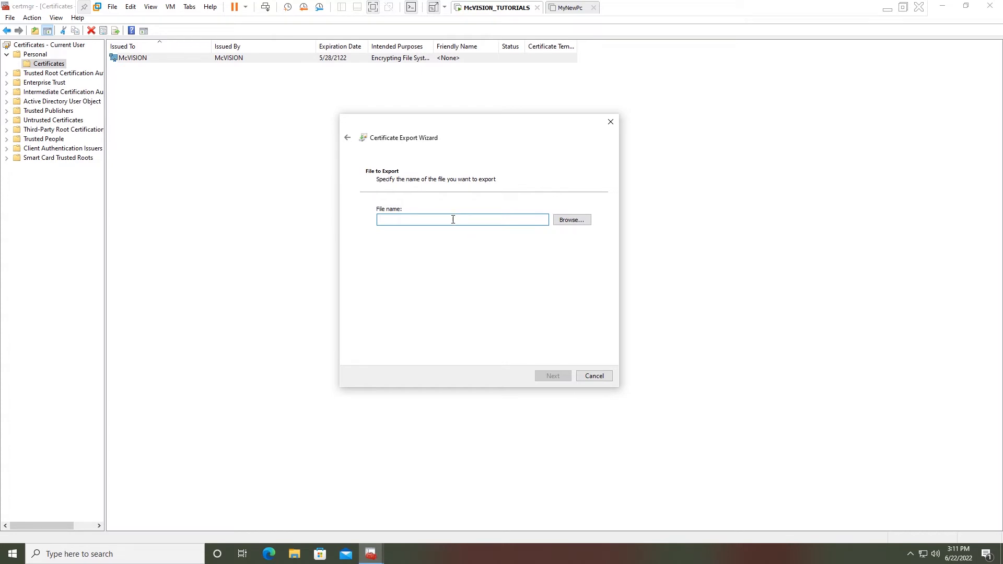
Save the export as myefscertificate on USB Drive (E:) and advance to the summary
left_click(571, 220)
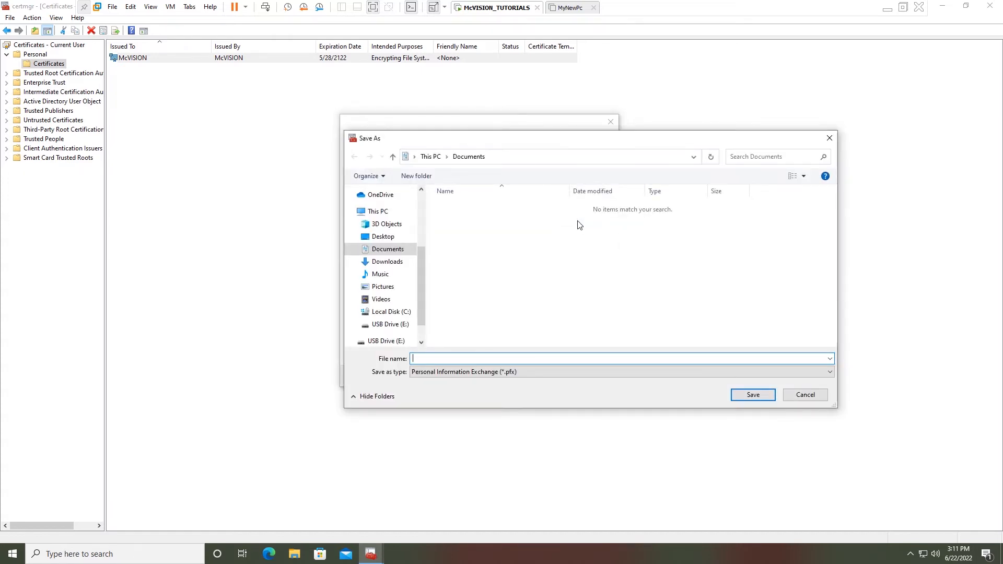
scroll(424, 270, "down", 2)
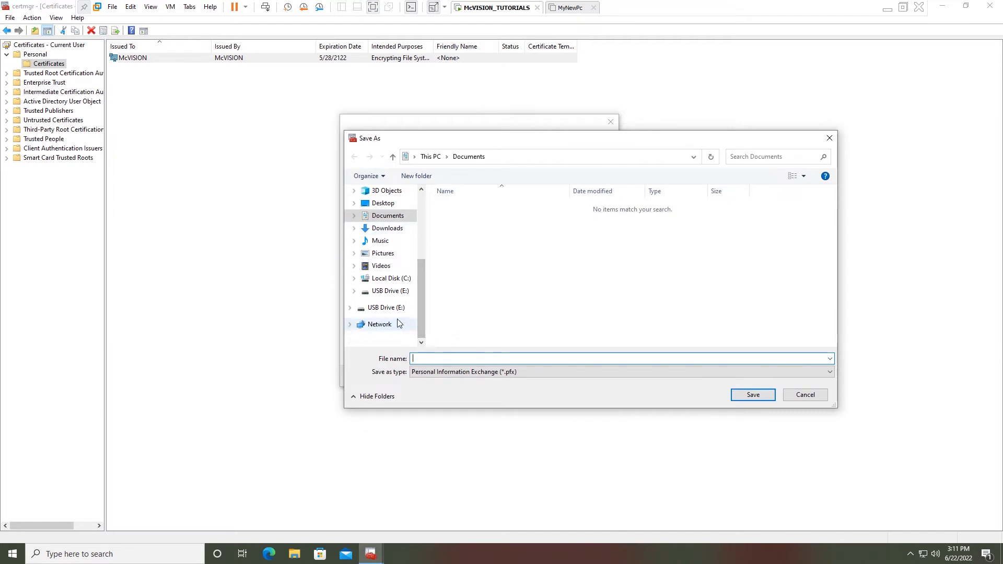
left_click(389, 311)
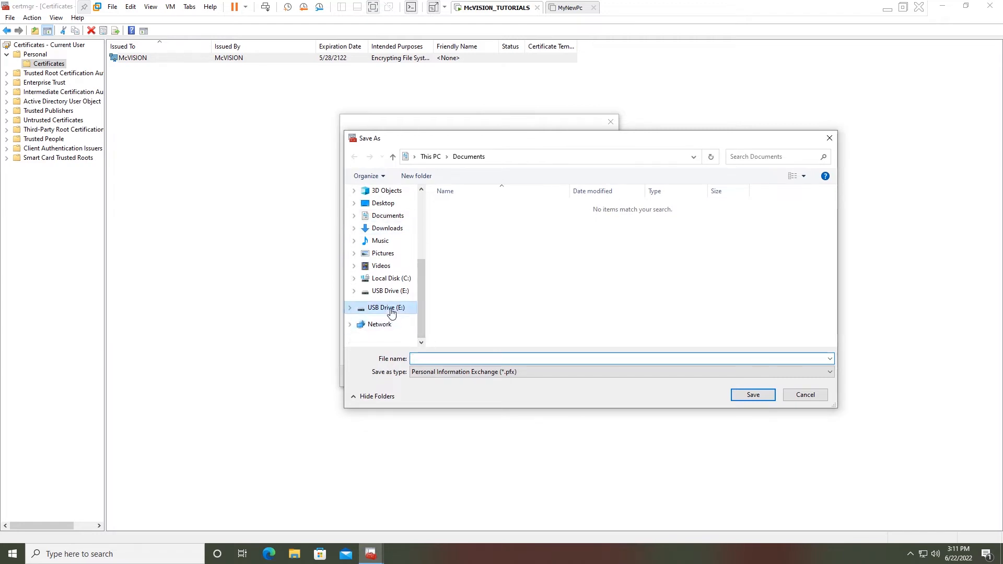
left_click(507, 356)
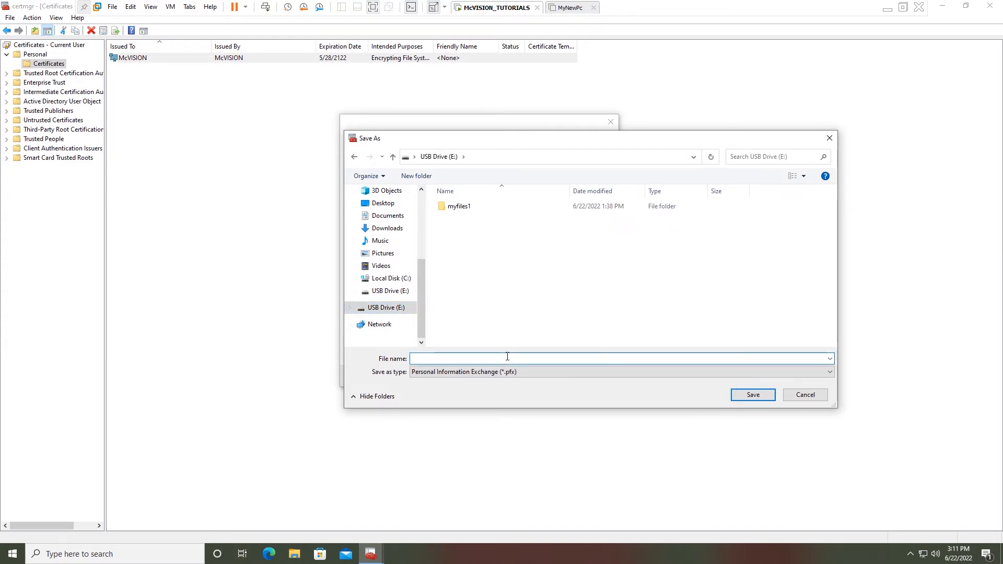
type("myefscertificate")
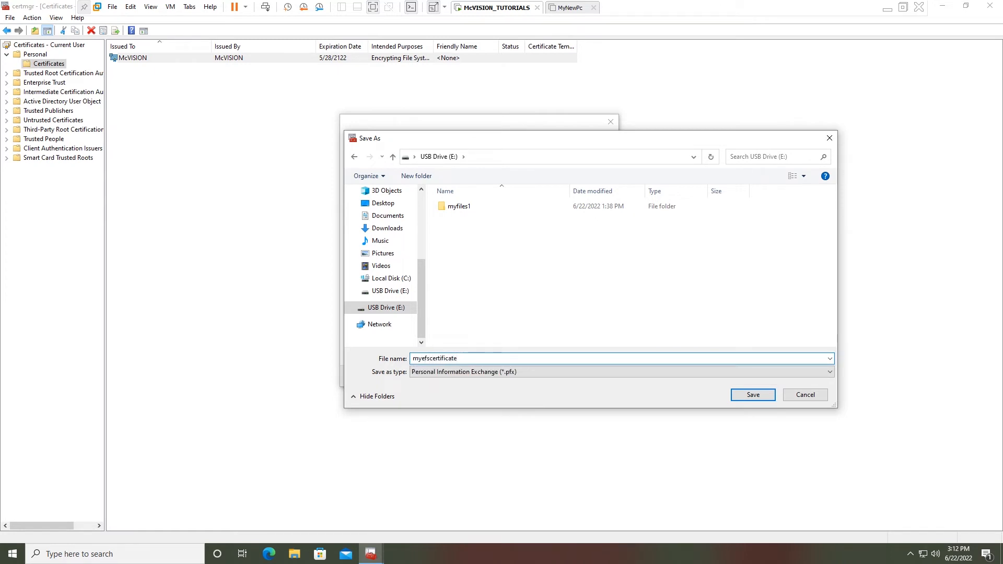
left_click(753, 396)
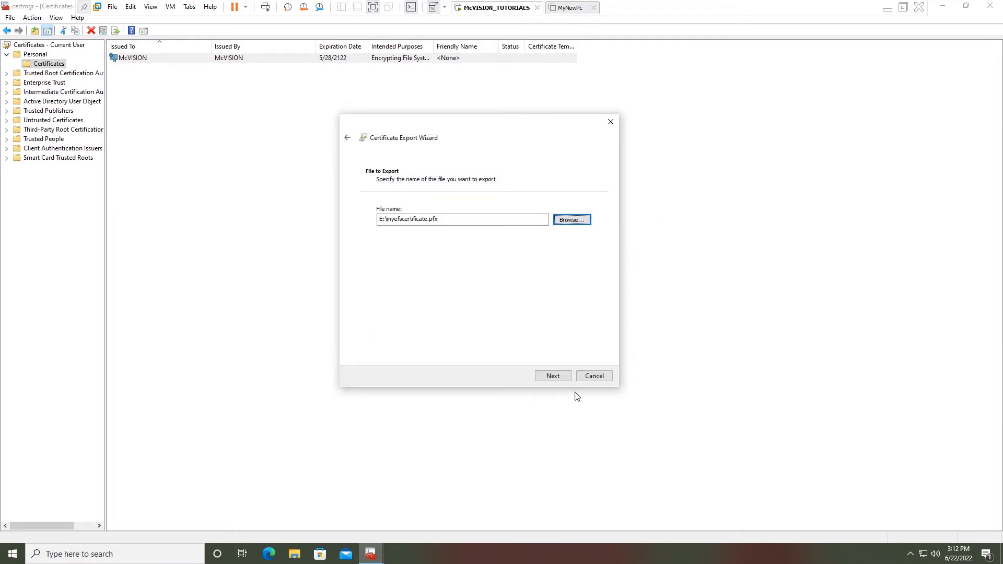
left_click(553, 375)
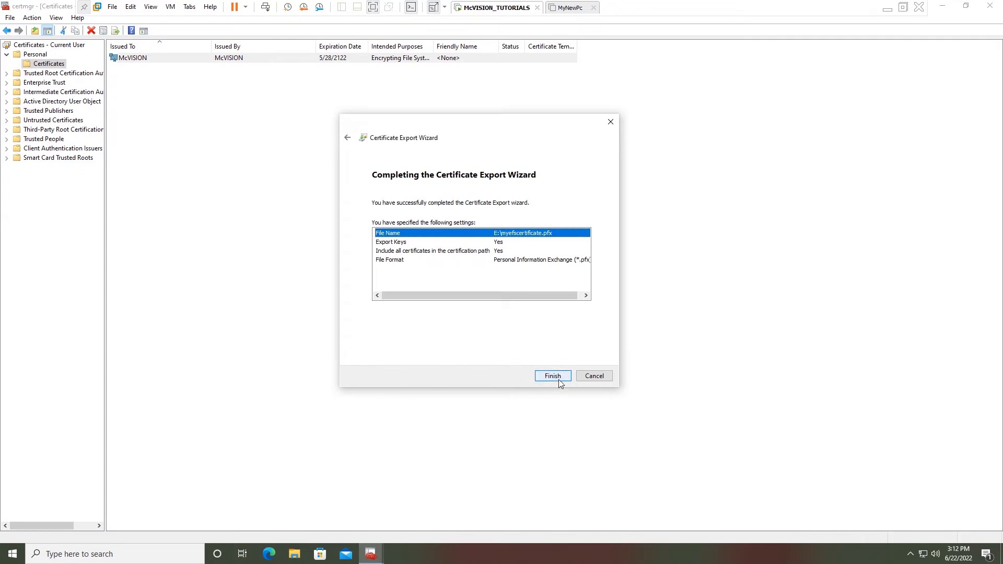
Finish the export, acknowledge the success message, and close Certificate Manager
left_click(553, 377)
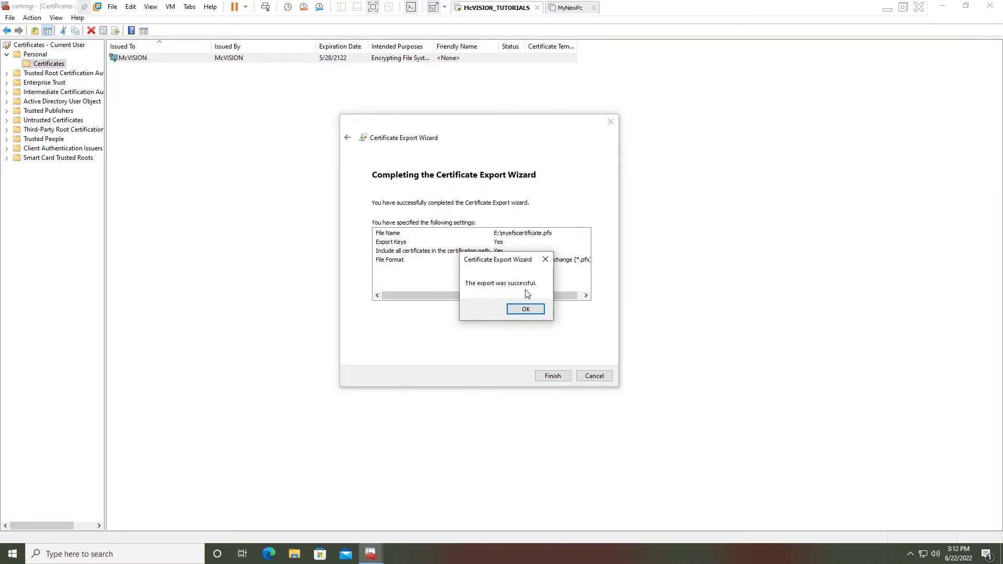
left_click(526, 310)
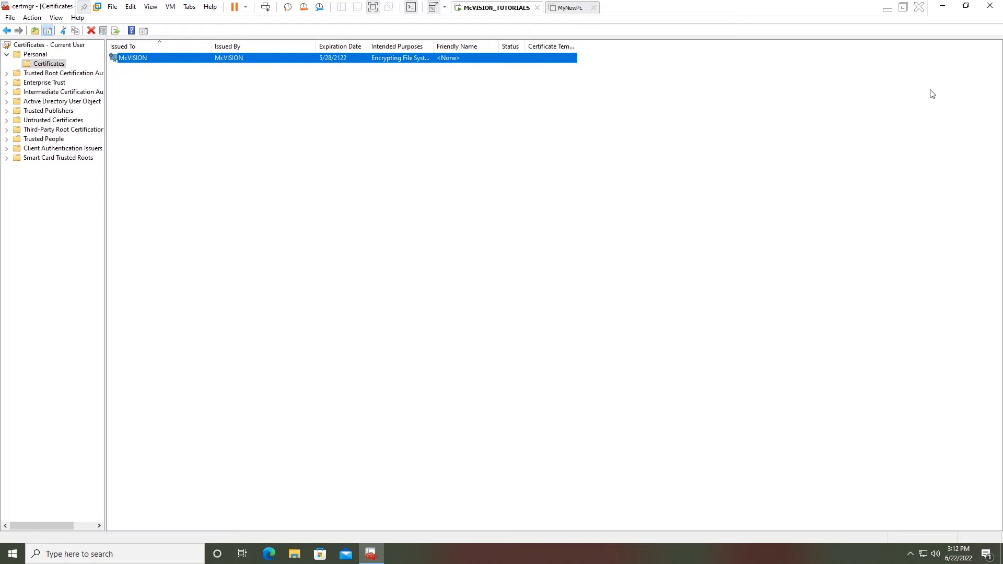
left_click(989, 5)
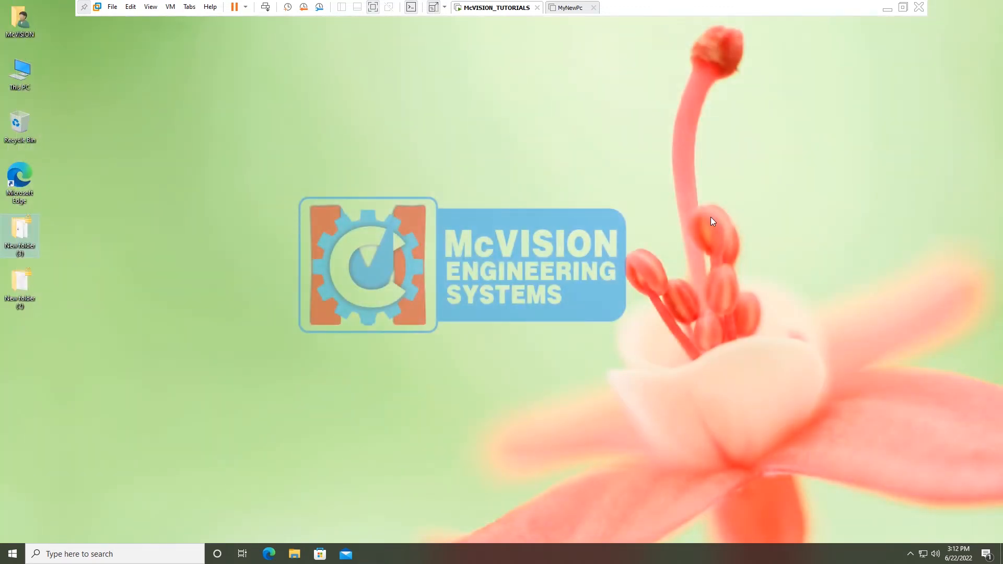
Copy New folder (3) to USB Drive (E:) with Send to
right_click(18, 239)
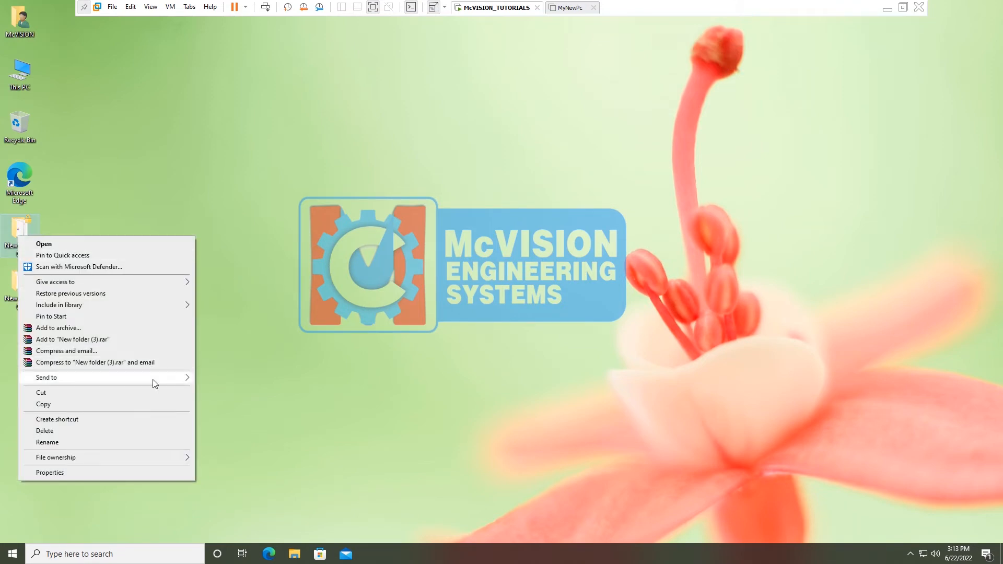
mouse_move(156, 379)
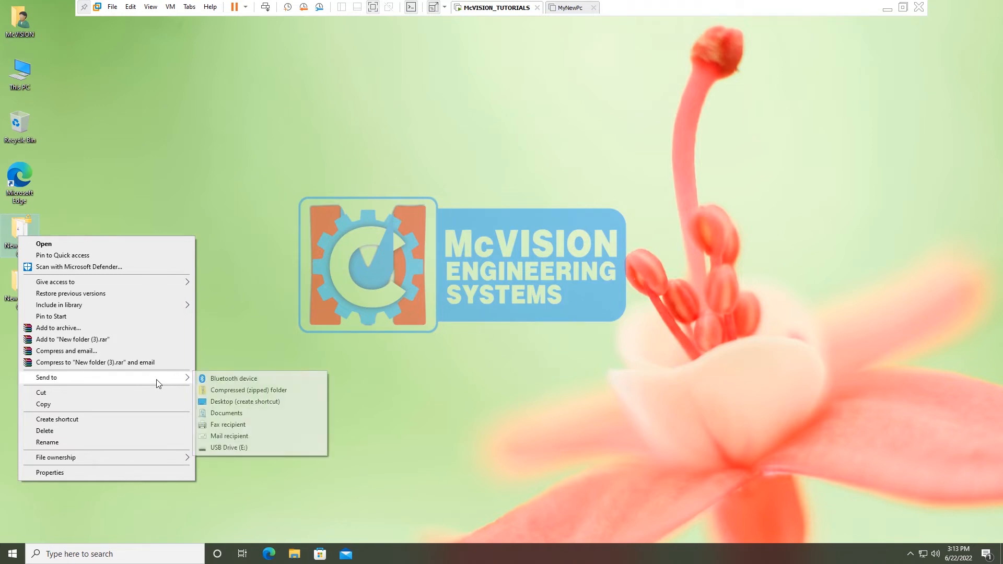
left_click(241, 449)
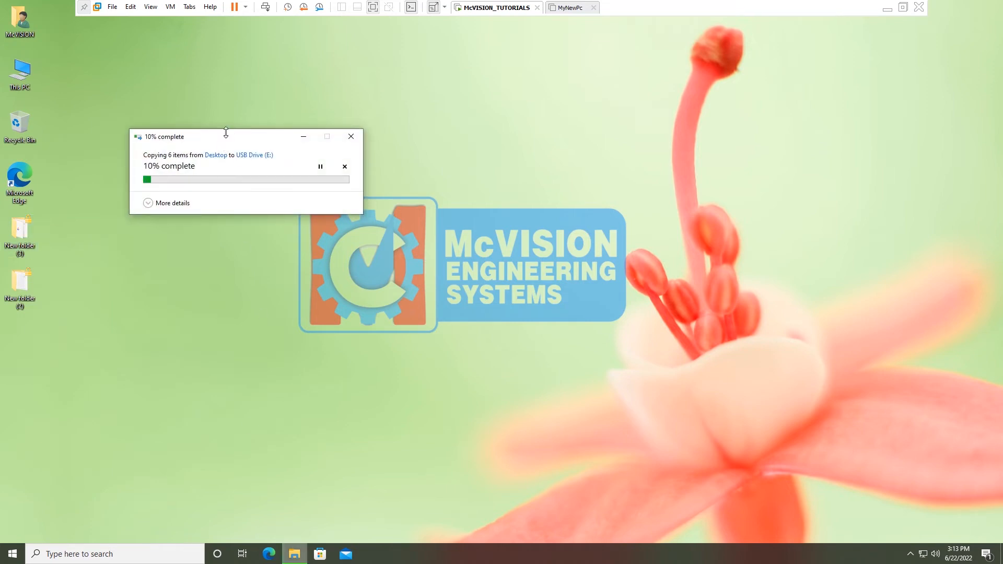
left_click_drag(231, 138, 296, 139)
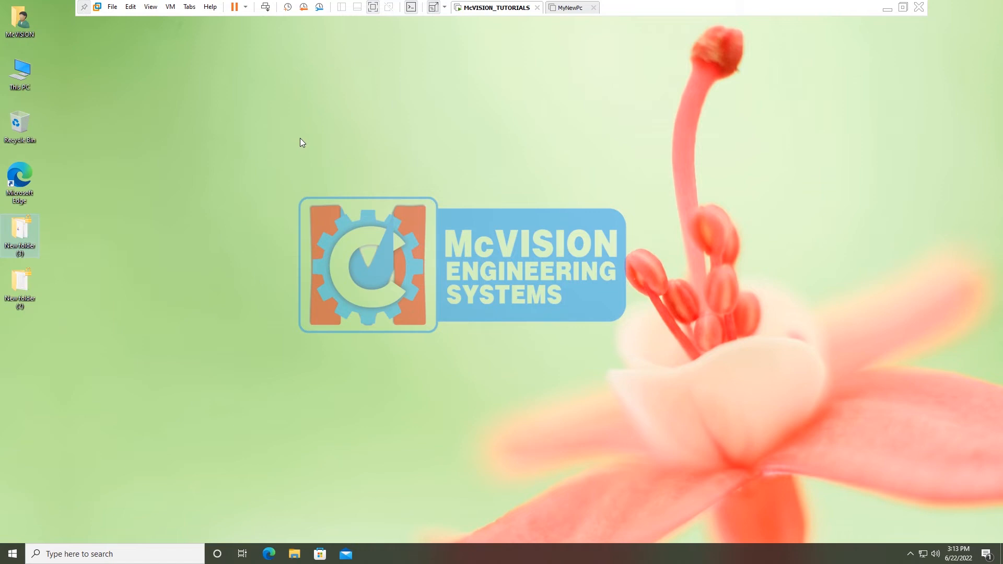
Open New folder (3) on USB Drive (E:) and view its files as large icons
double_click(27, 75)
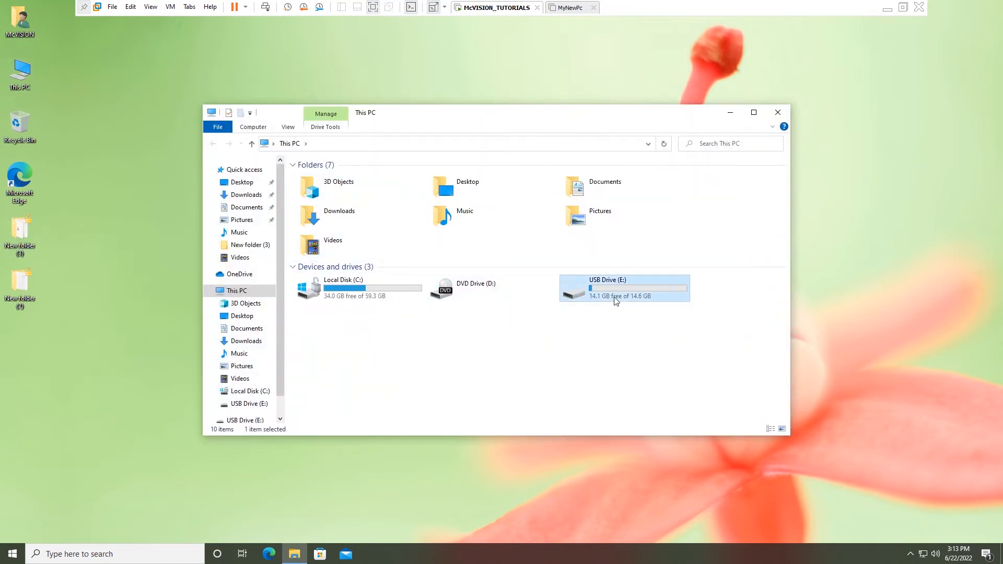
double_click(615, 299)
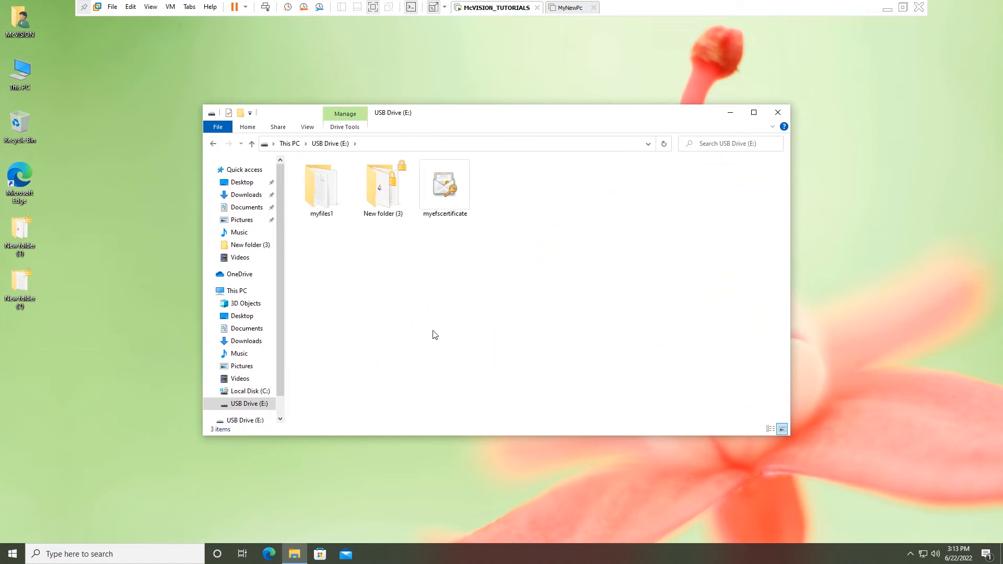
double_click(376, 202)
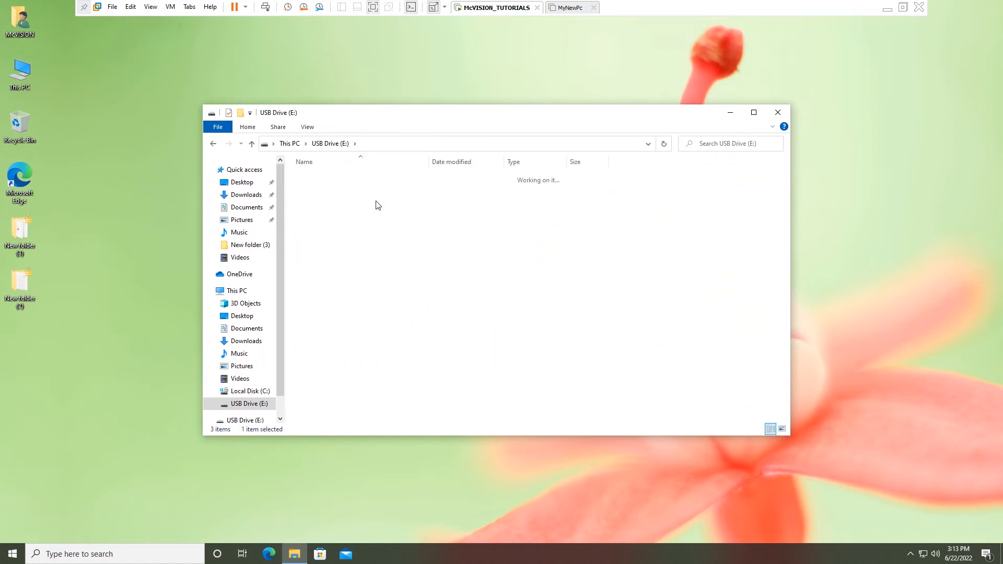
left_click(307, 129)
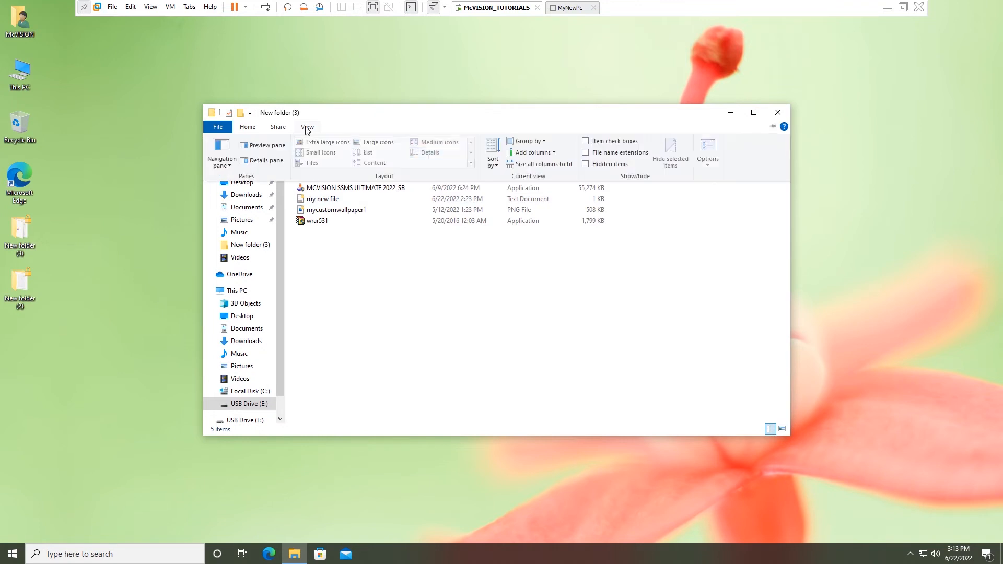
left_click(368, 143)
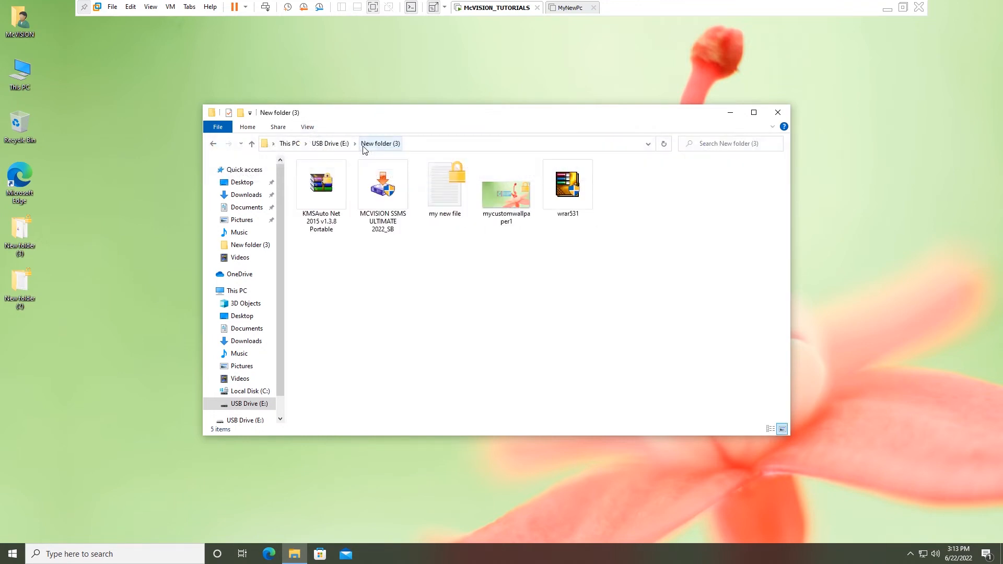
Return to the USB drive root, select myefscertificate, and close the window
left_click(213, 144)
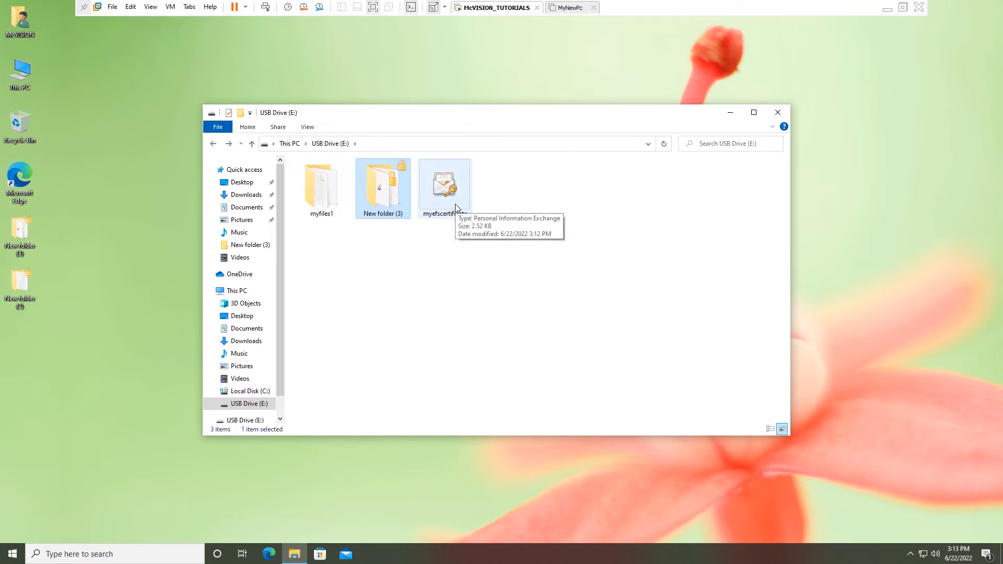
left_click(456, 207)
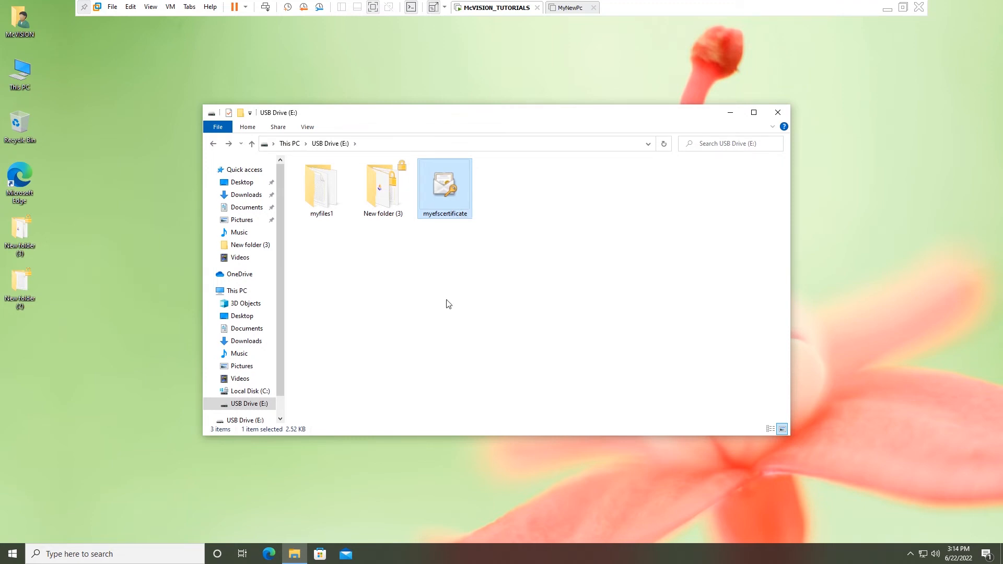
left_click(785, 116)
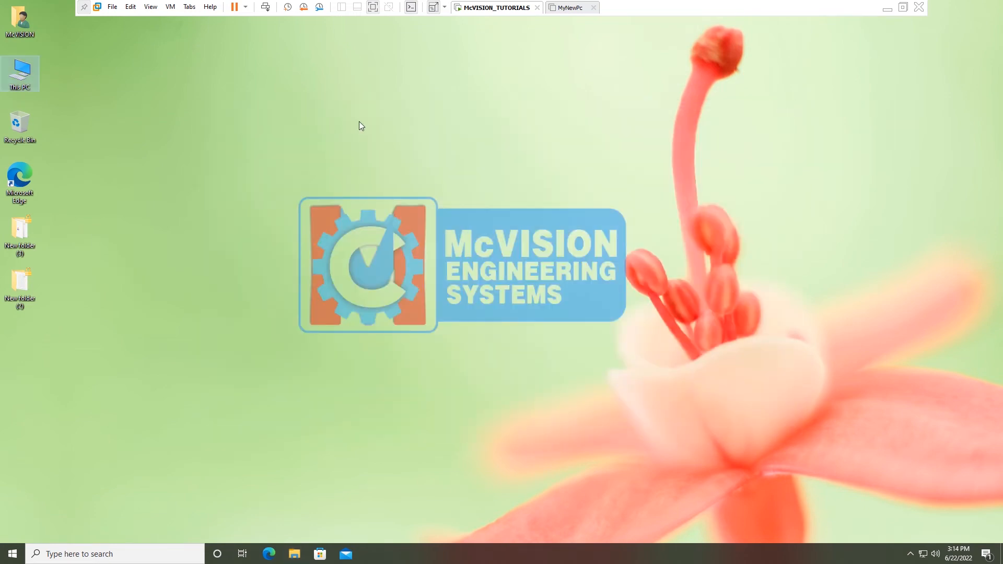
Shut down the McVISION_TUTORIALS guest and power on MyNewPc
left_click(246, 6)
left_click(273, 33)
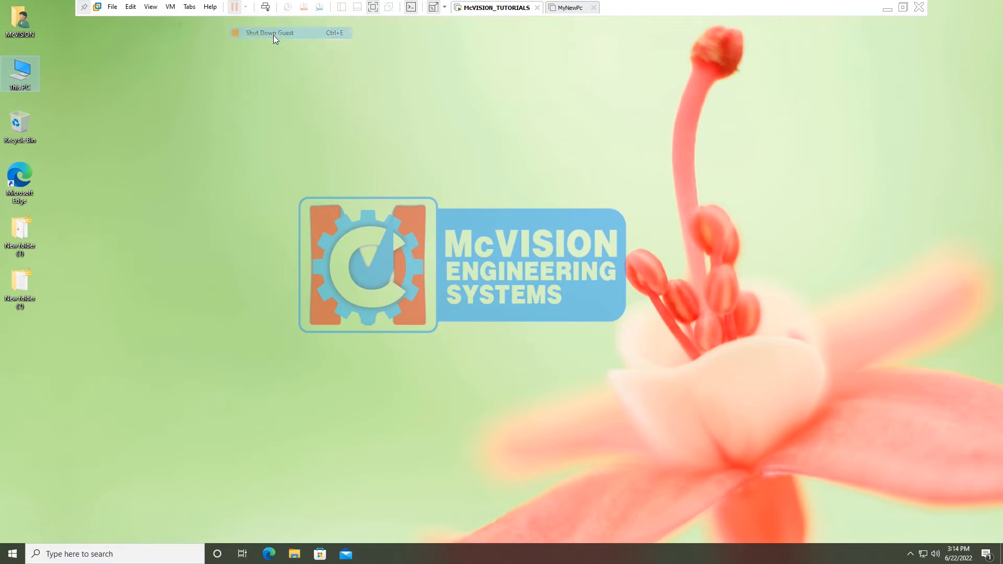
left_click(516, 308)
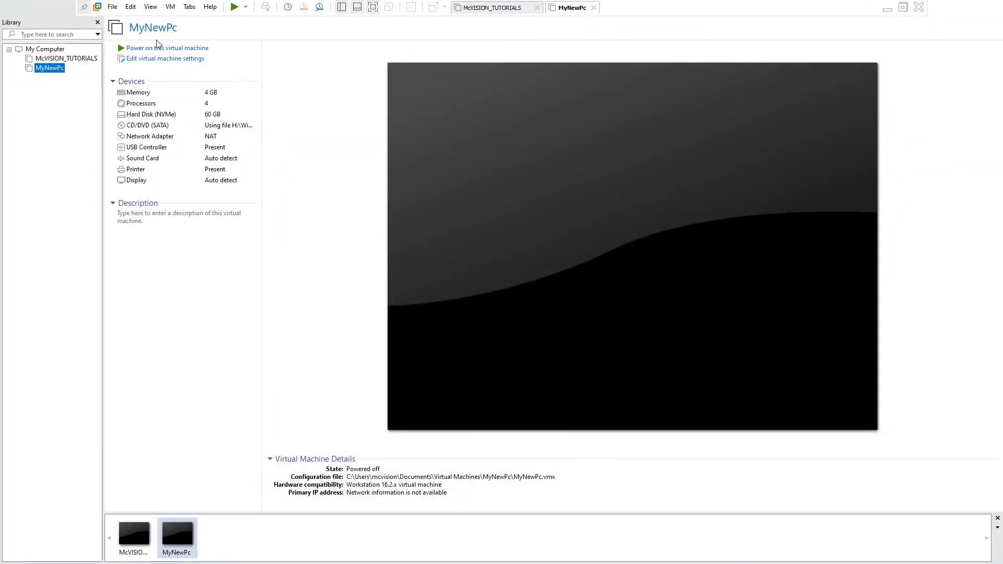
left_click(137, 50)
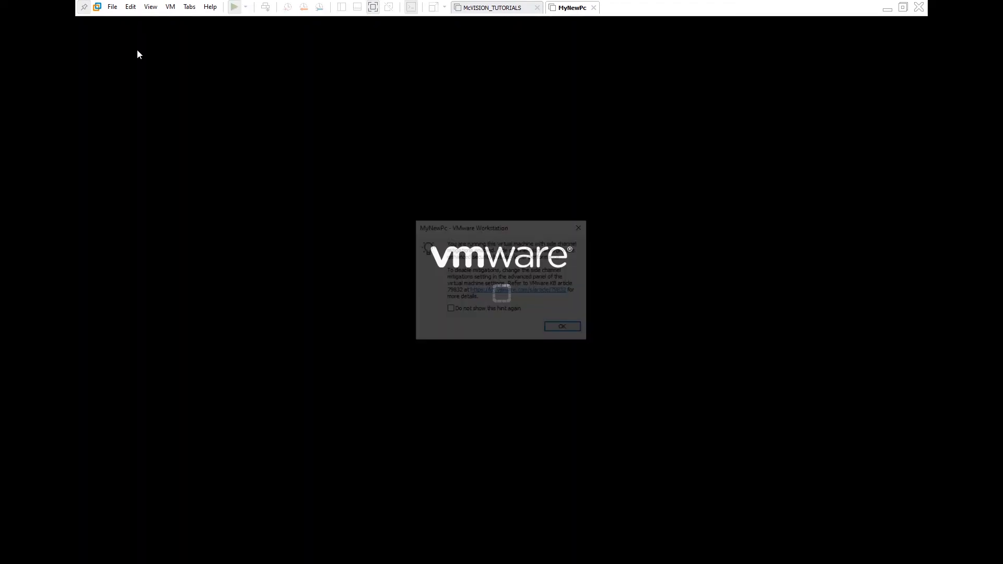
Connect the Alcor Micro USB drive to MyNewPc, dismissing the mitigation and removable-devices hints
left_click(565, 328)
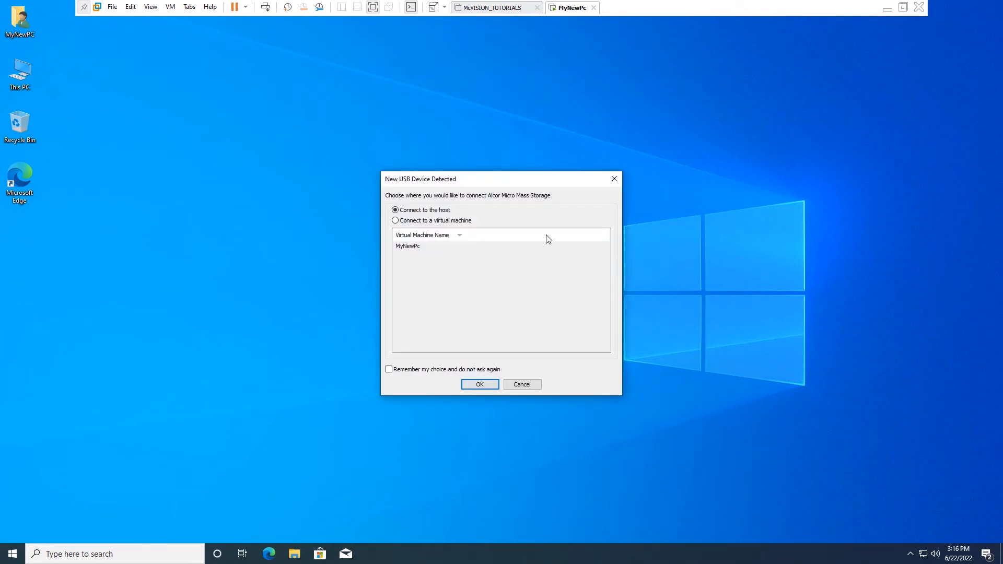
left_click(453, 221)
left_click(408, 246)
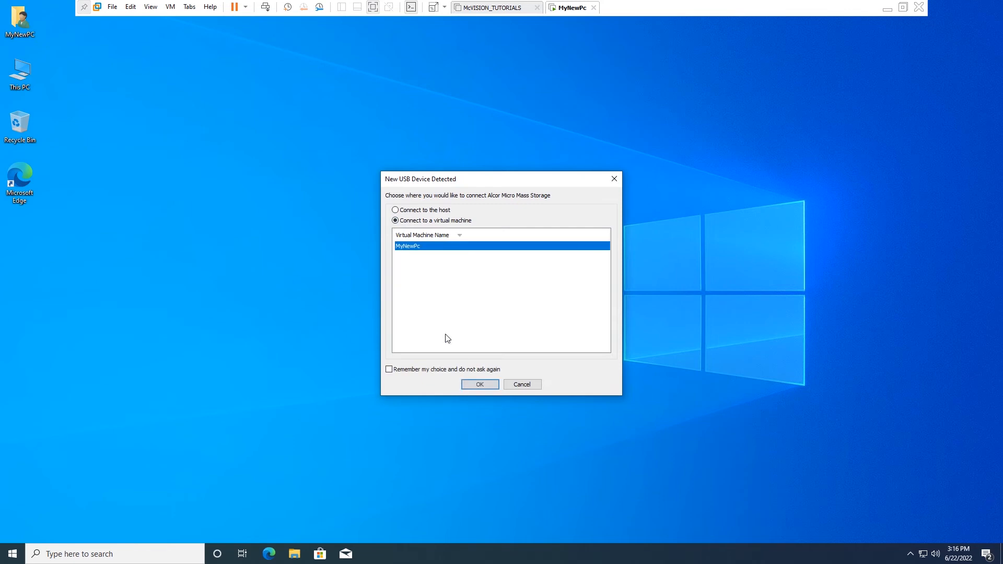
left_click(476, 384)
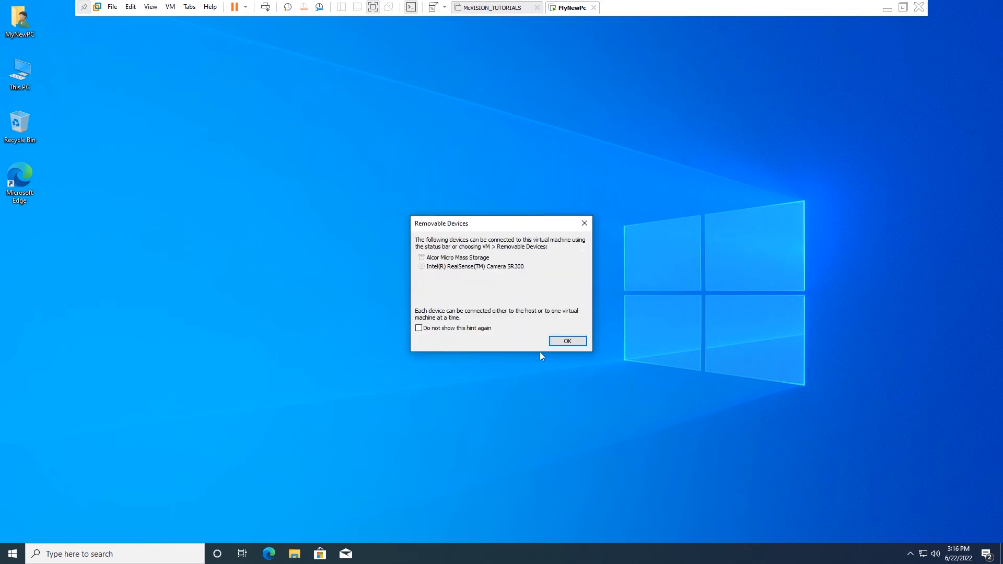
left_click(565, 342)
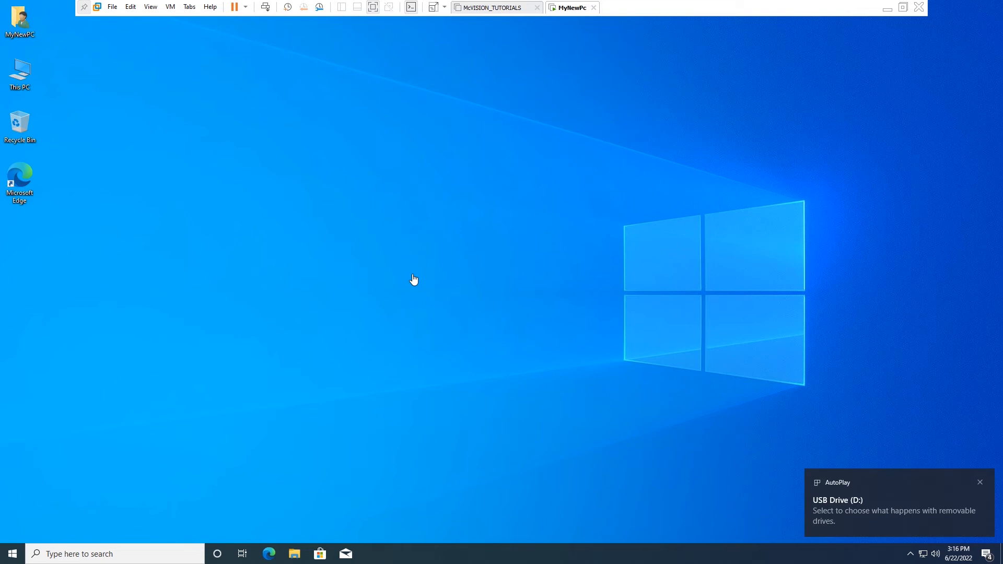
From This PC, unlock USB Drive (D:) with its BitLocker password and open it to list its contents
double_click(26, 74)
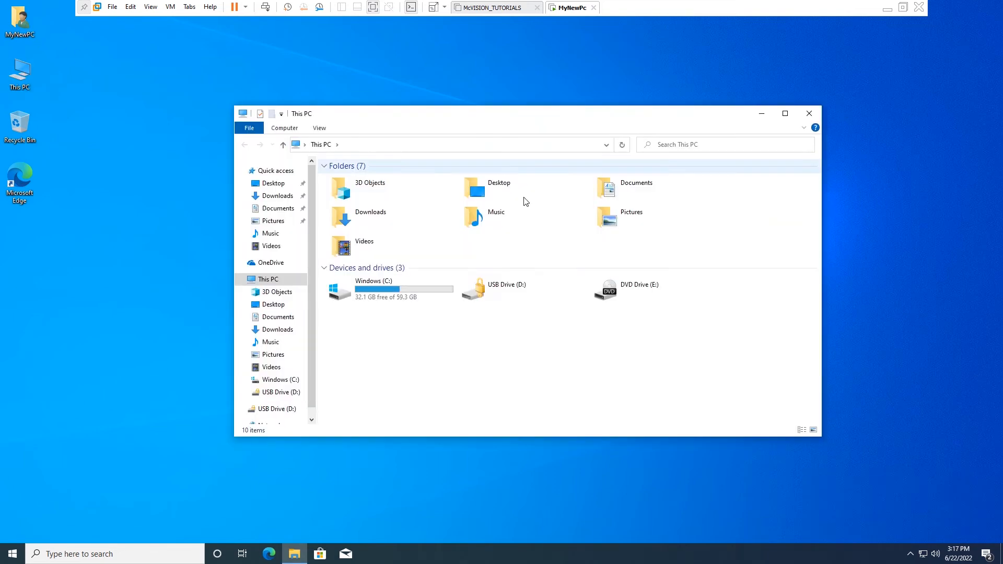
double_click(507, 296)
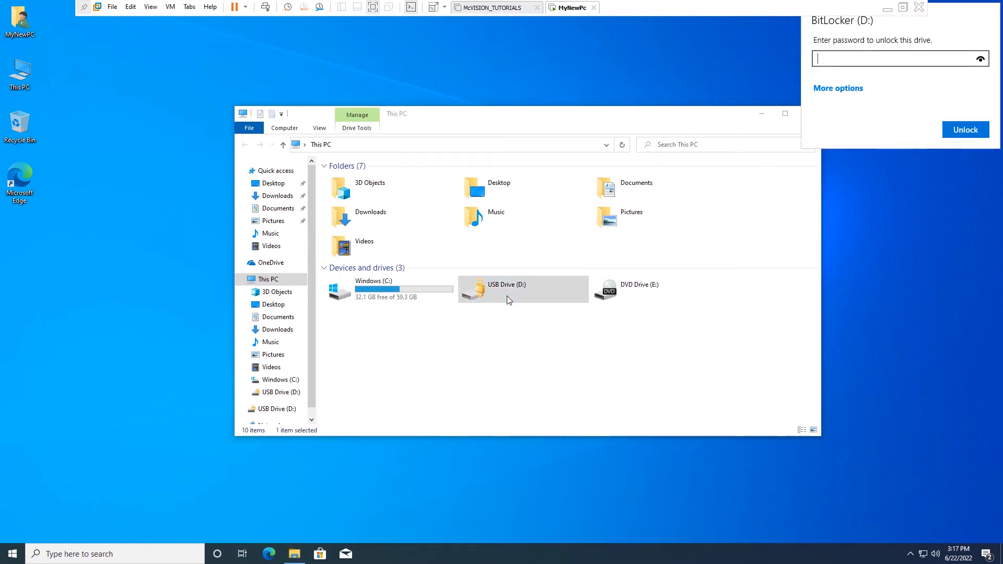
type("•••••••••")
left_click(967, 135)
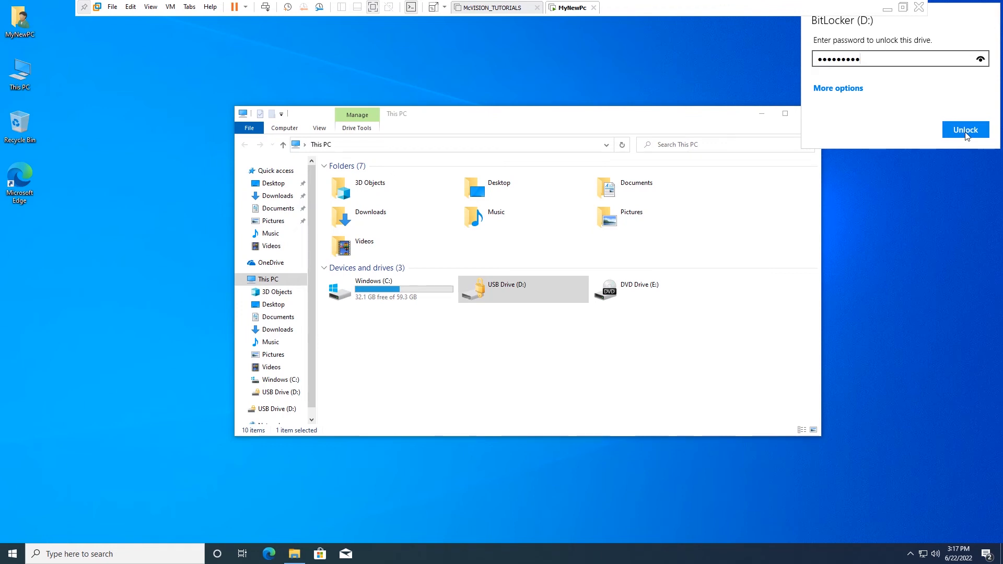
double_click(525, 292)
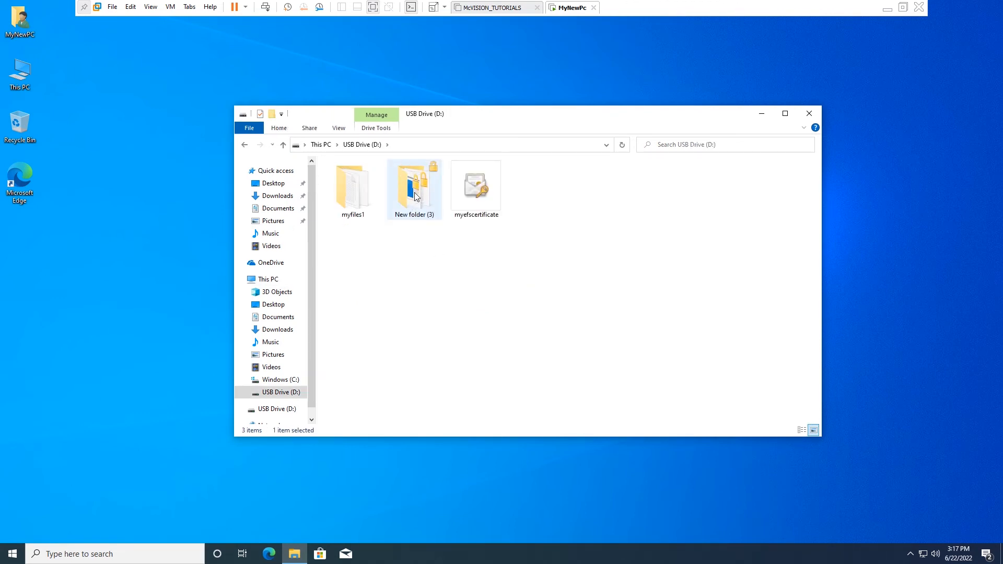
In New folder (3), try opening my new file, dismiss the permission-denied error, and close the empty Notepad
double_click(415, 192)
left_click_drag(344, 245, 657, 206)
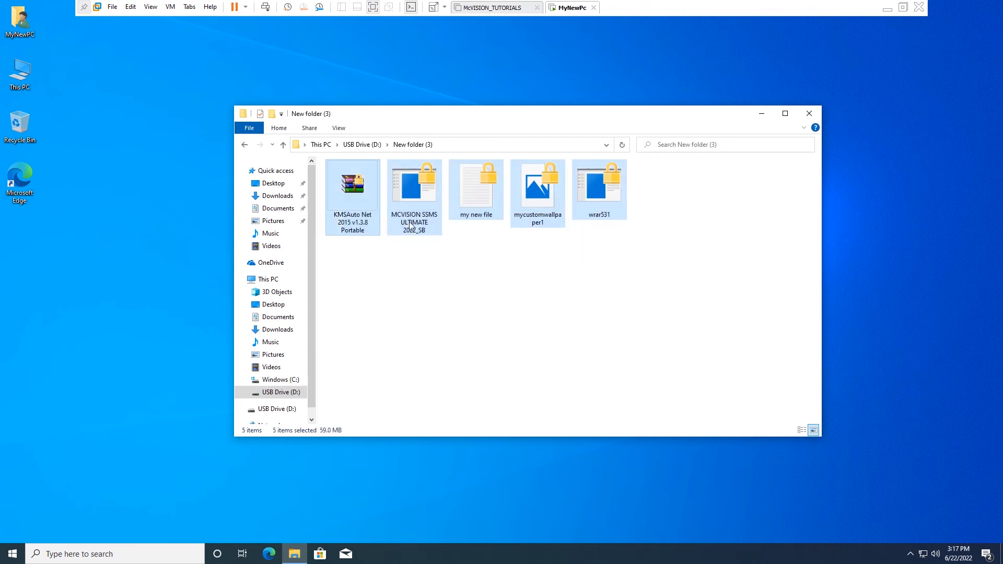
left_click(458, 255)
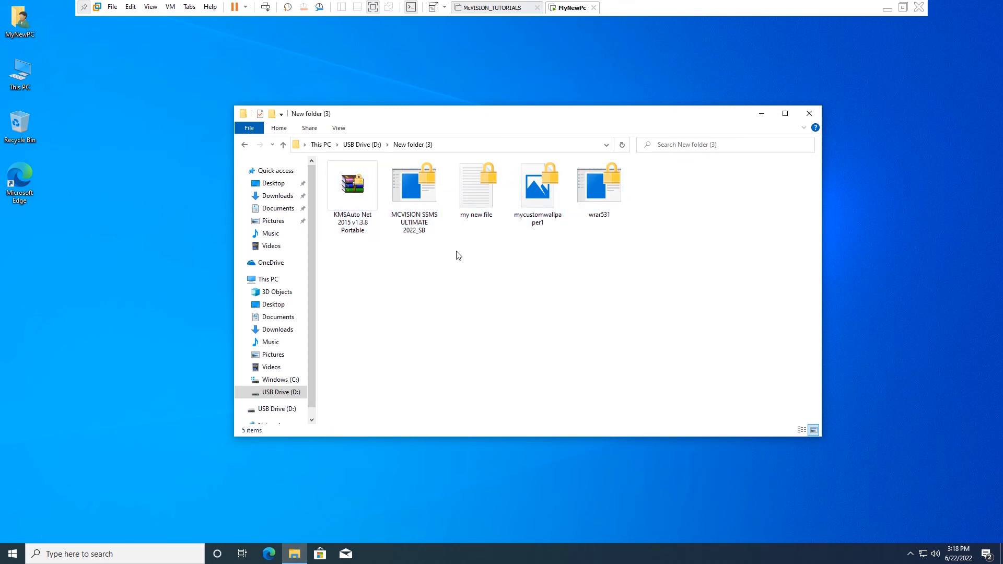
left_click(476, 193)
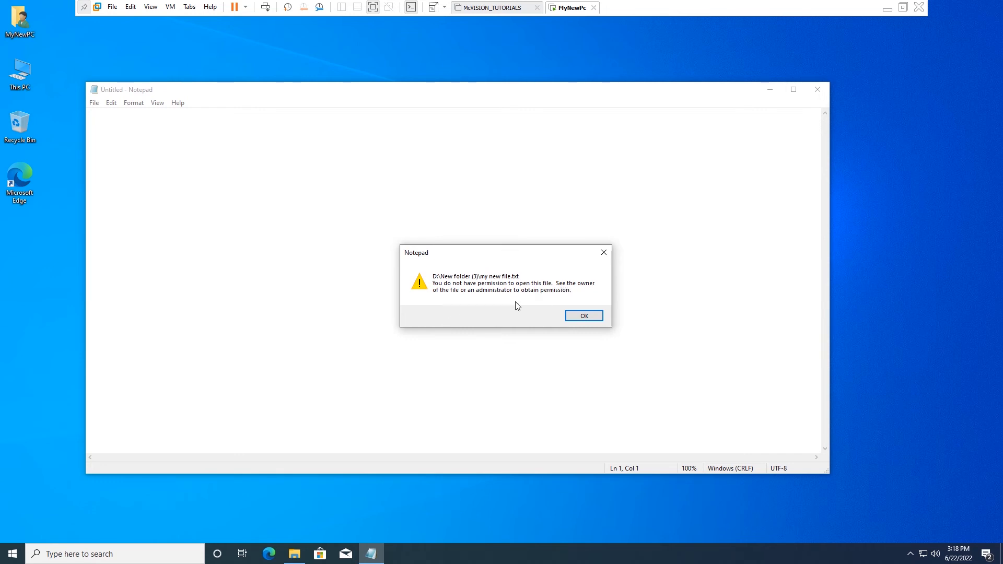
left_click(578, 317)
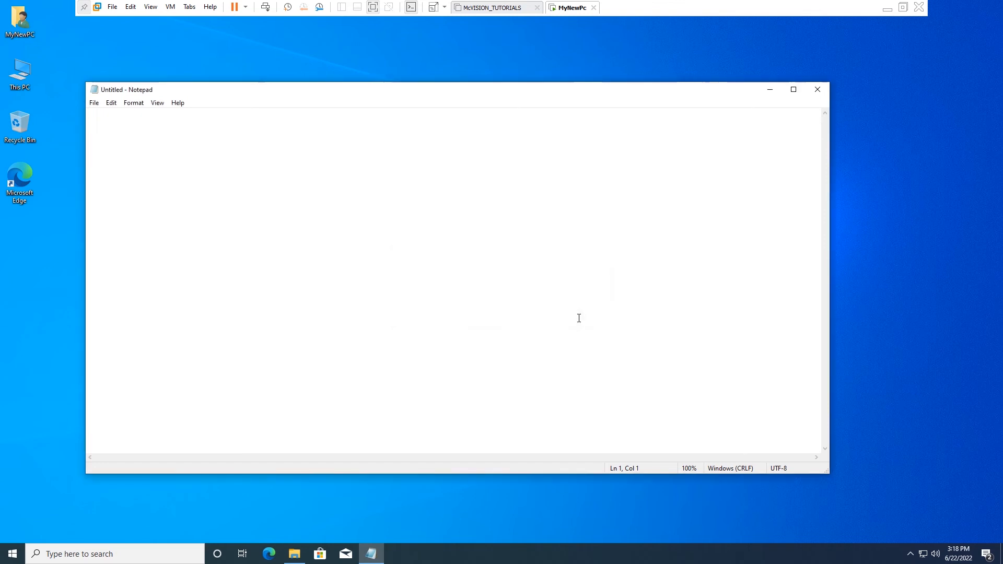
left_click(818, 90)
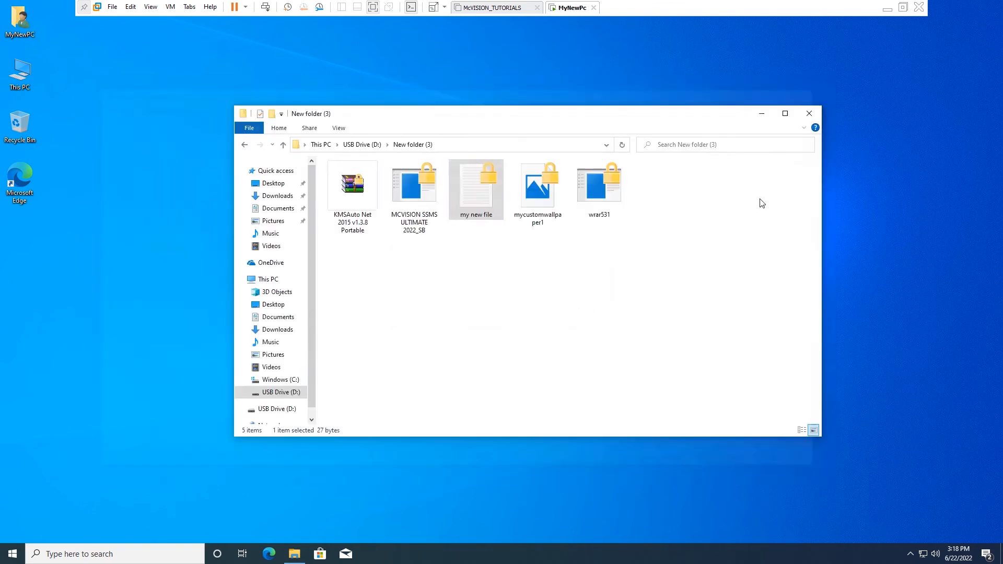
Open mycustomwallpaper1.png in Photos, see the permission-denied message, and close Photos
left_click(548, 188)
double_click(548, 188)
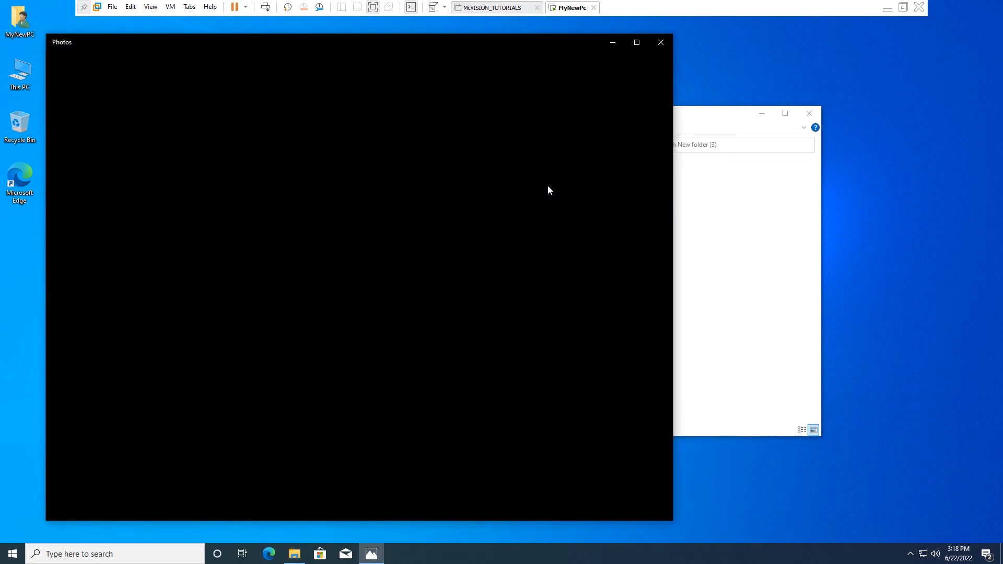
left_click_drag(499, 37, 615, 60)
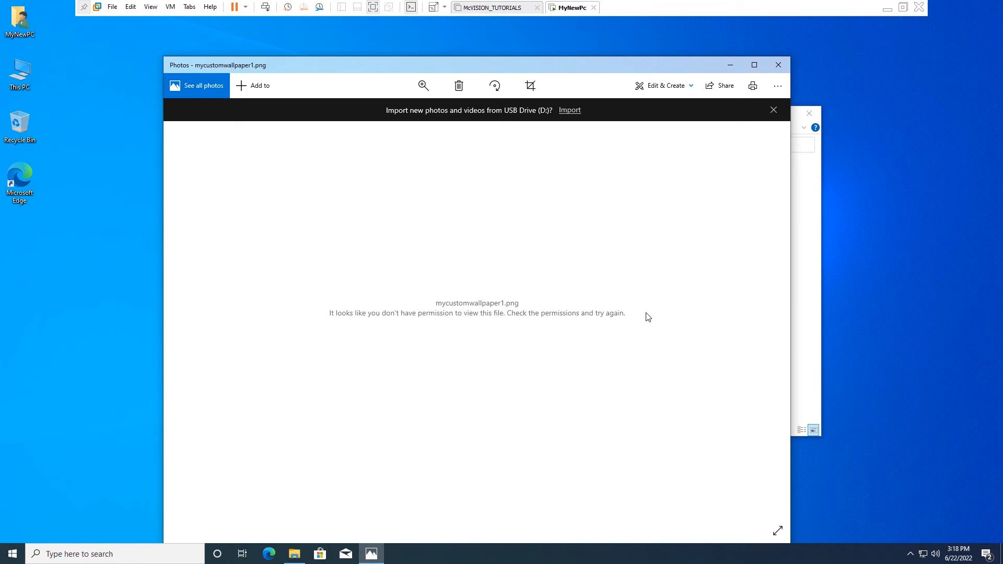
left_click(779, 65)
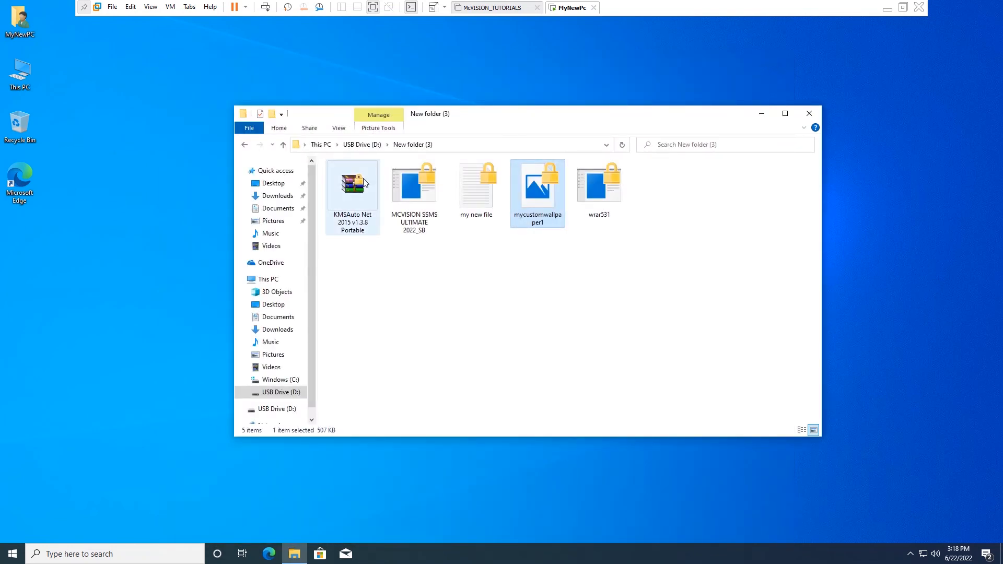
Install myefscertificate.pfx to the current user with its private key password and automatic store selection
left_click(245, 146)
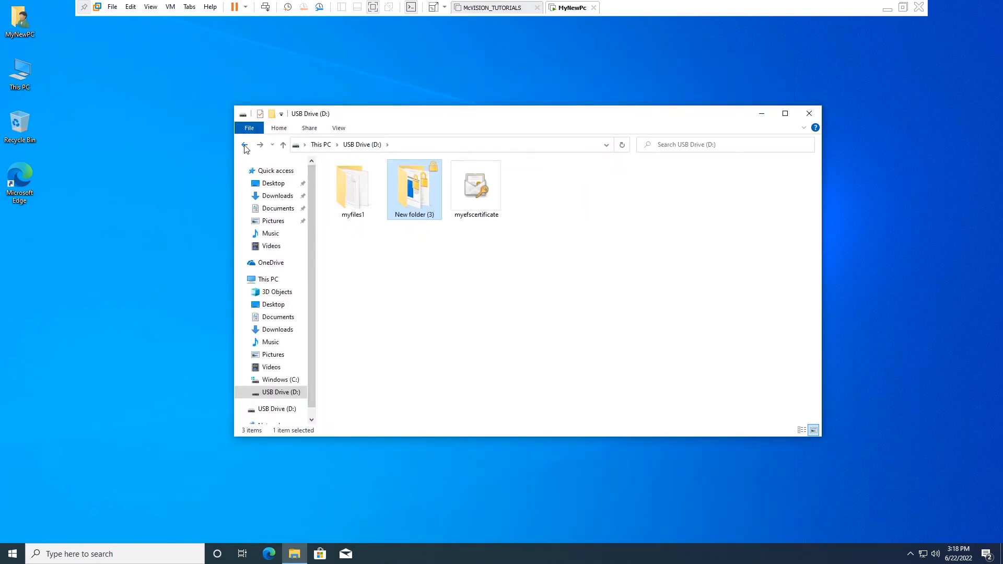
right_click(484, 205)
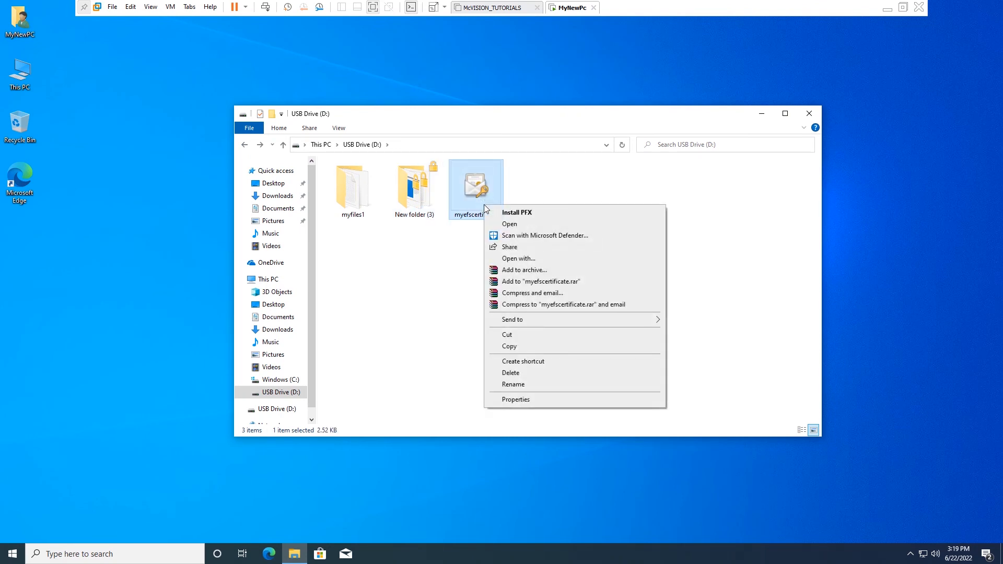
left_click(526, 217)
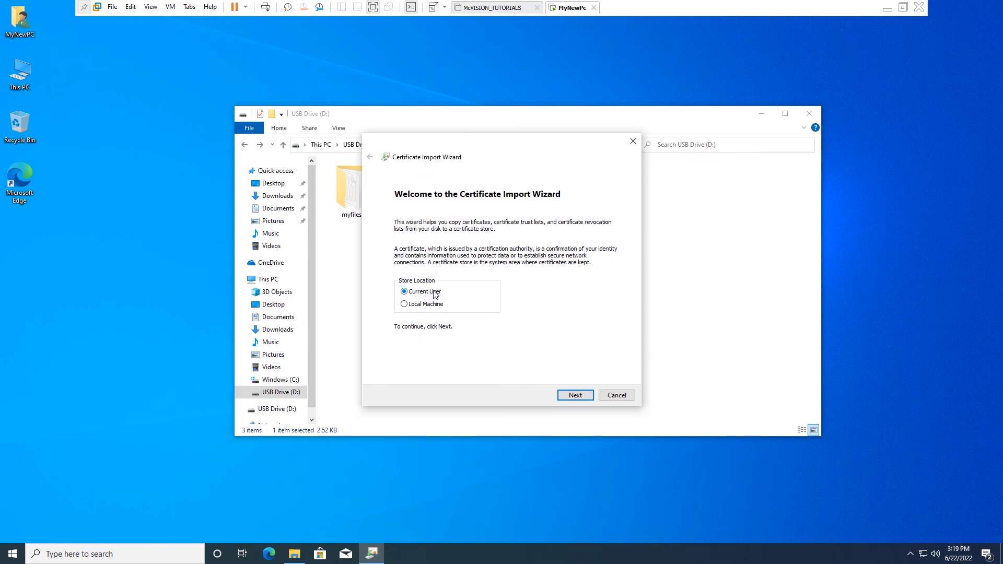
left_click(574, 398)
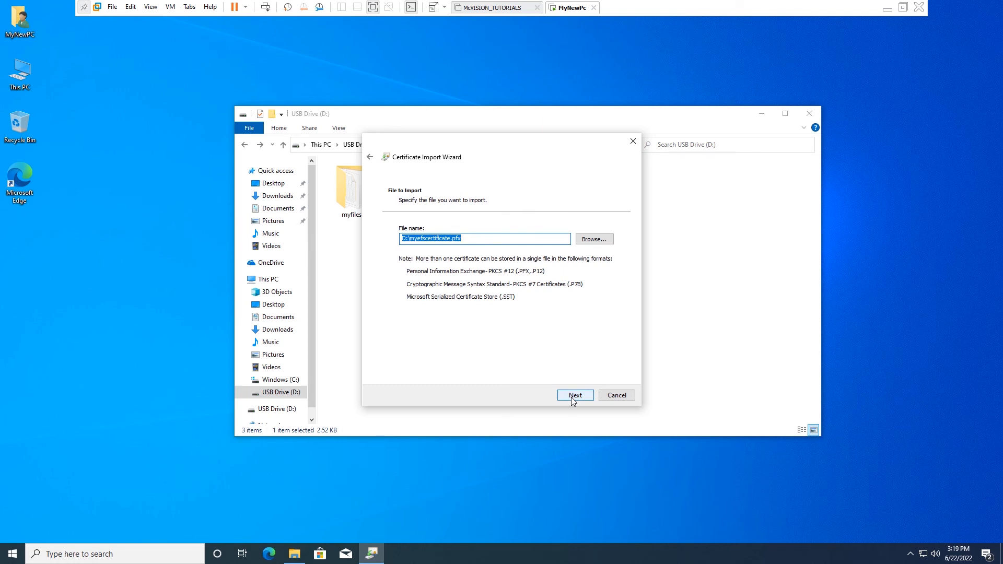
left_click(574, 396)
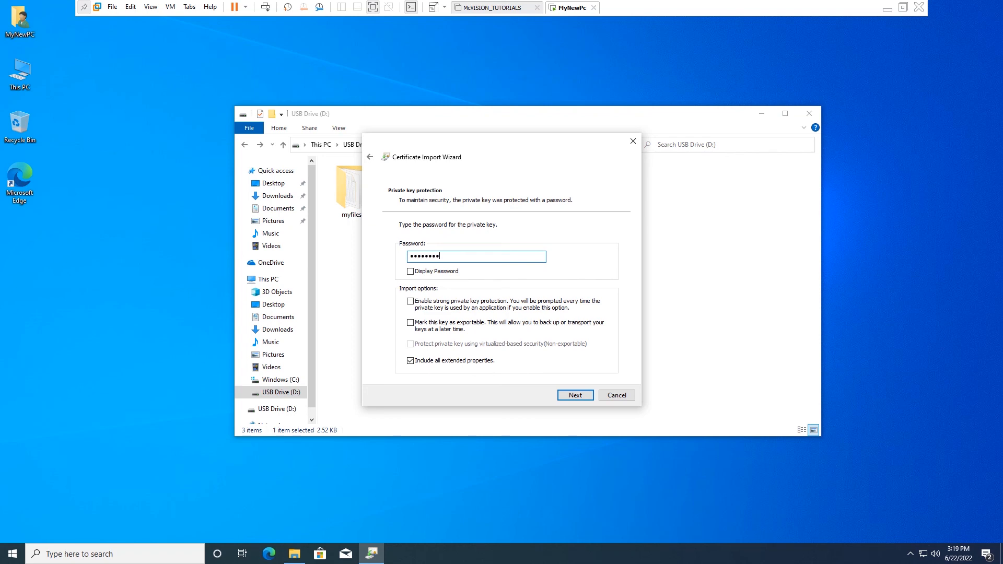
left_click(576, 397)
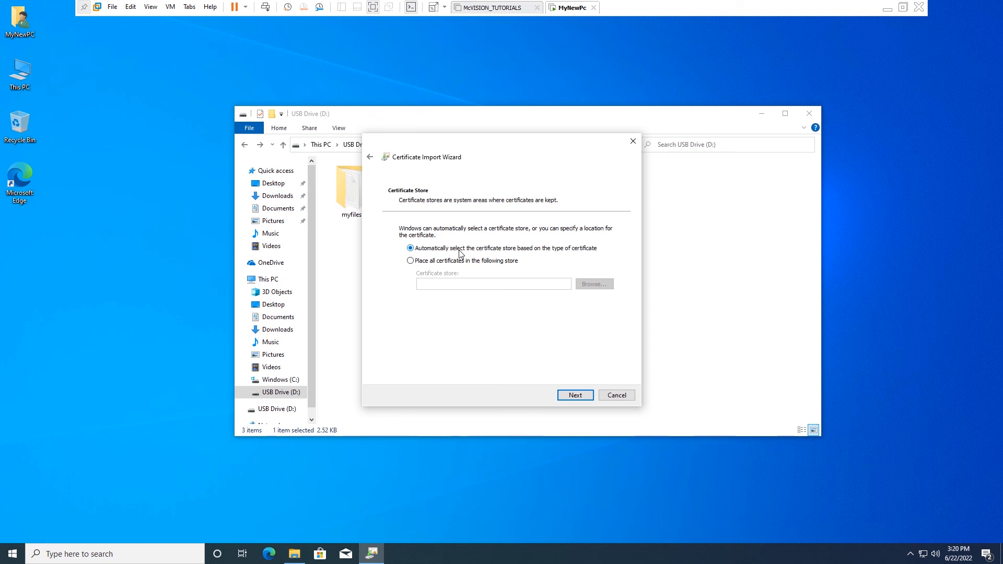
left_click(575, 396)
left_click(578, 397)
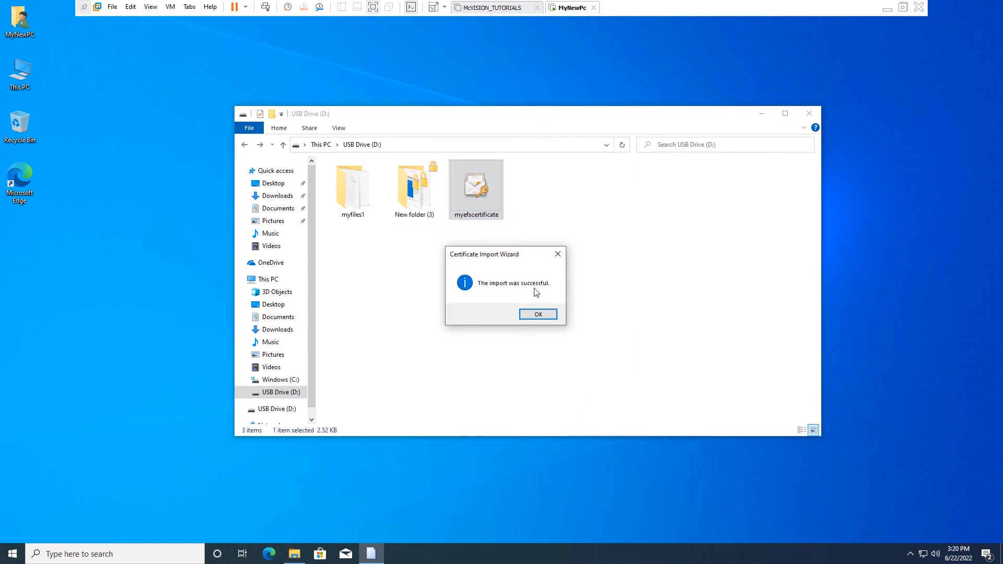
left_click(543, 317)
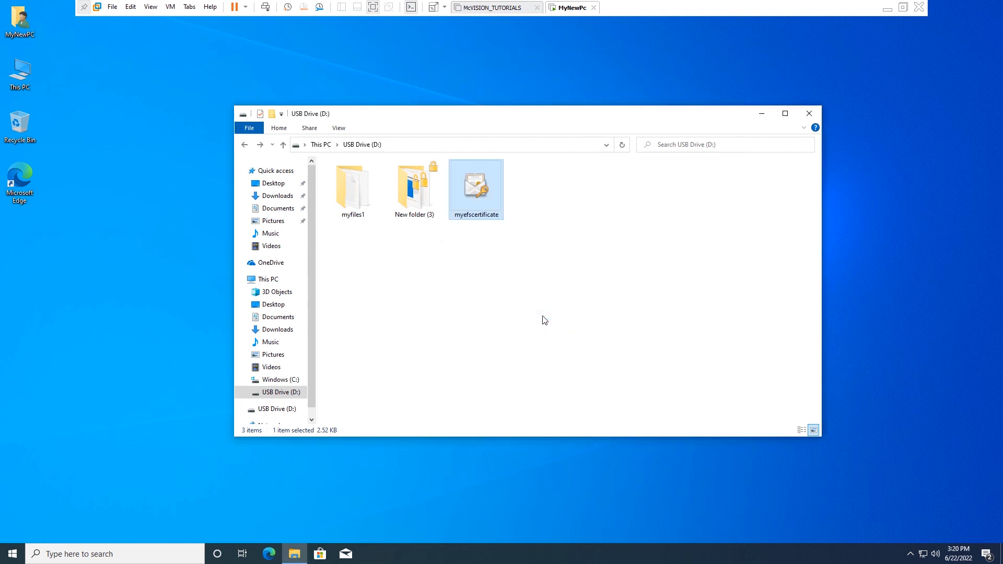
Refresh, reopen New folder (3), and read my new file's text in Notepad before closing it
right_click(448, 77)
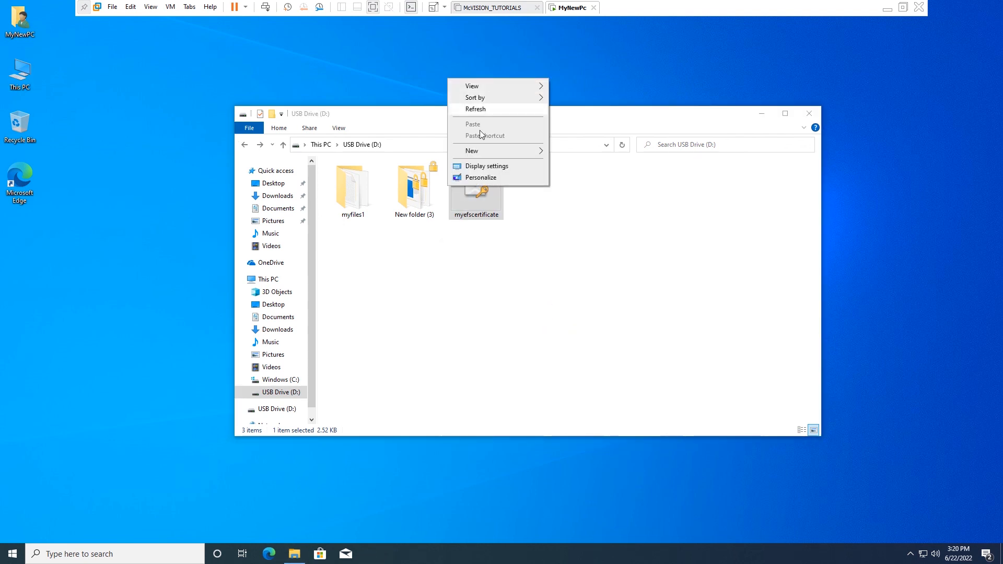
left_click(466, 110)
left_click(415, 202)
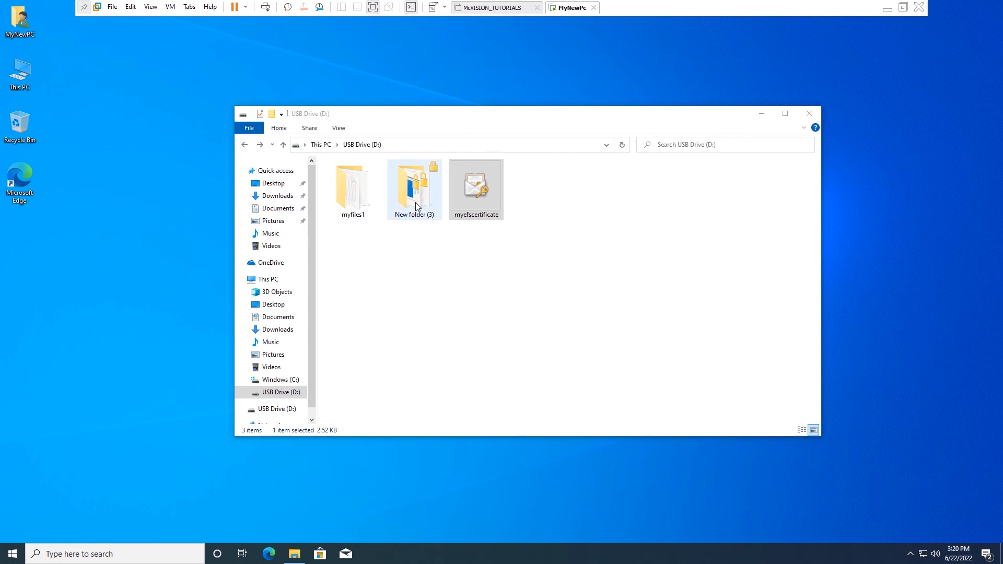
double_click(416, 202)
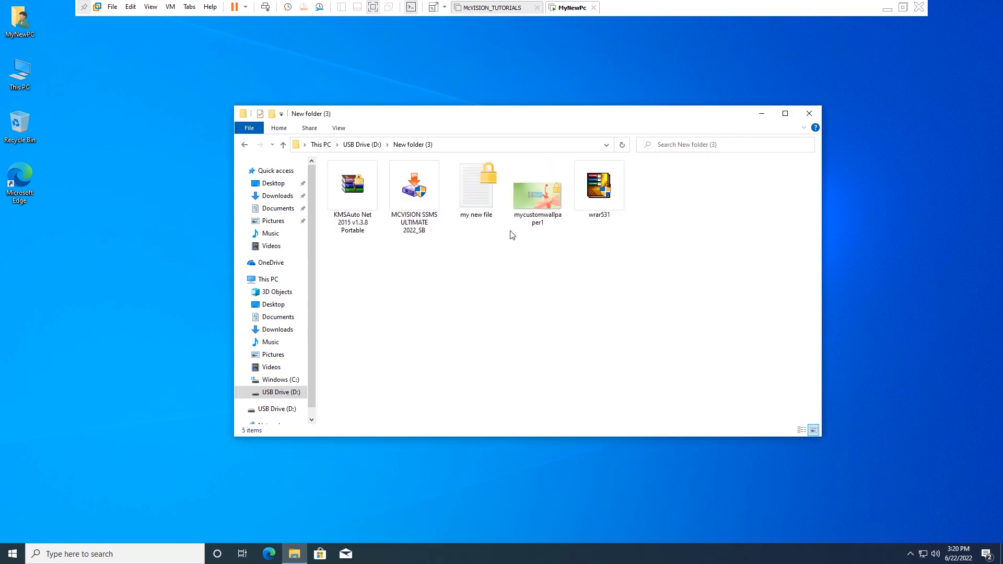
double_click(476, 186)
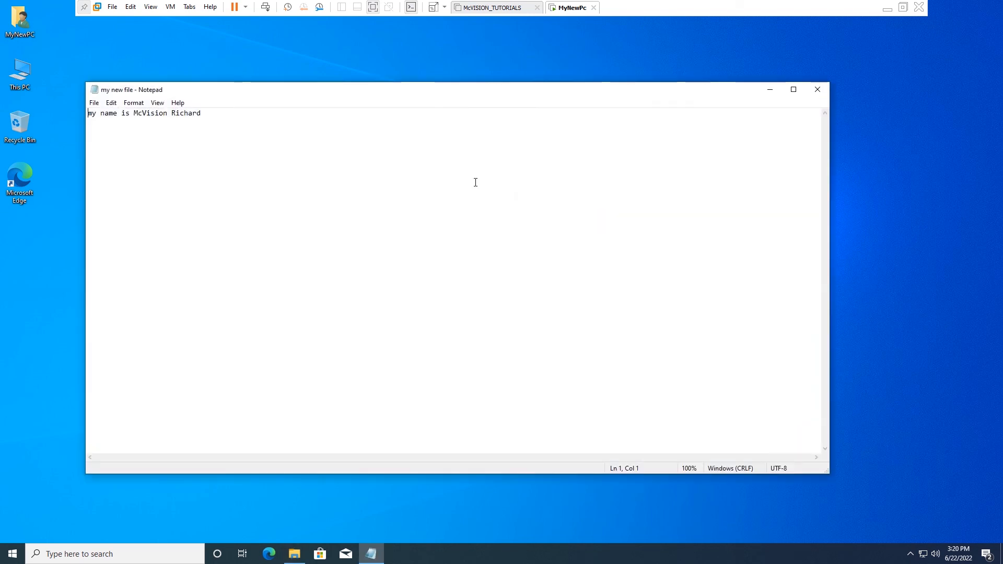
left_click_drag(390, 98, 541, 150)
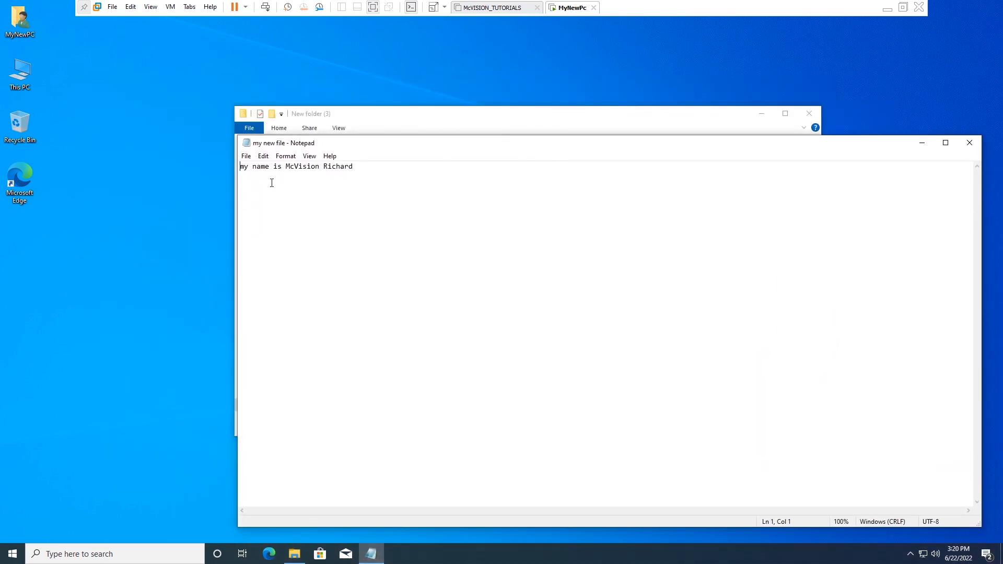
left_click_drag(241, 172, 388, 171)
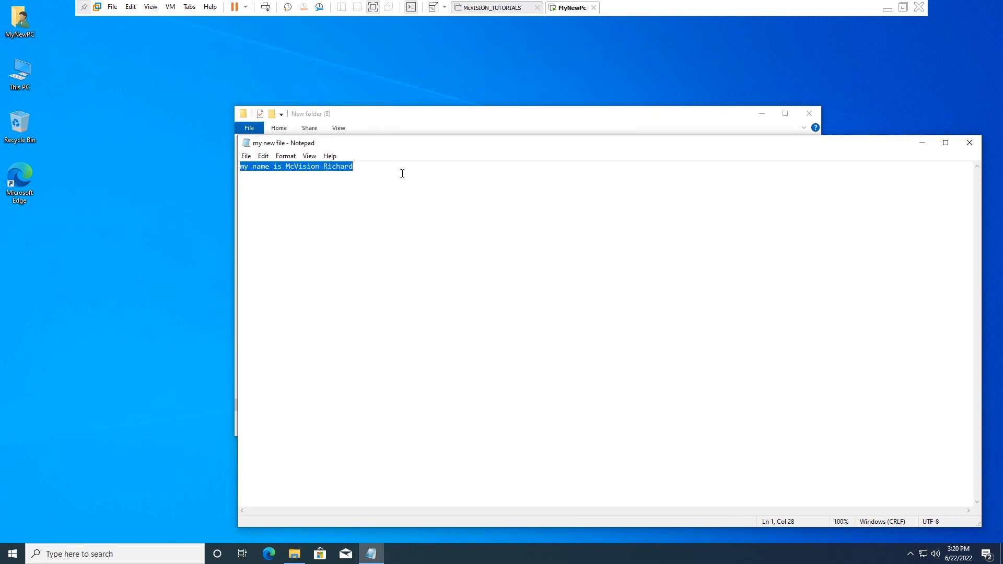
left_click(969, 143)
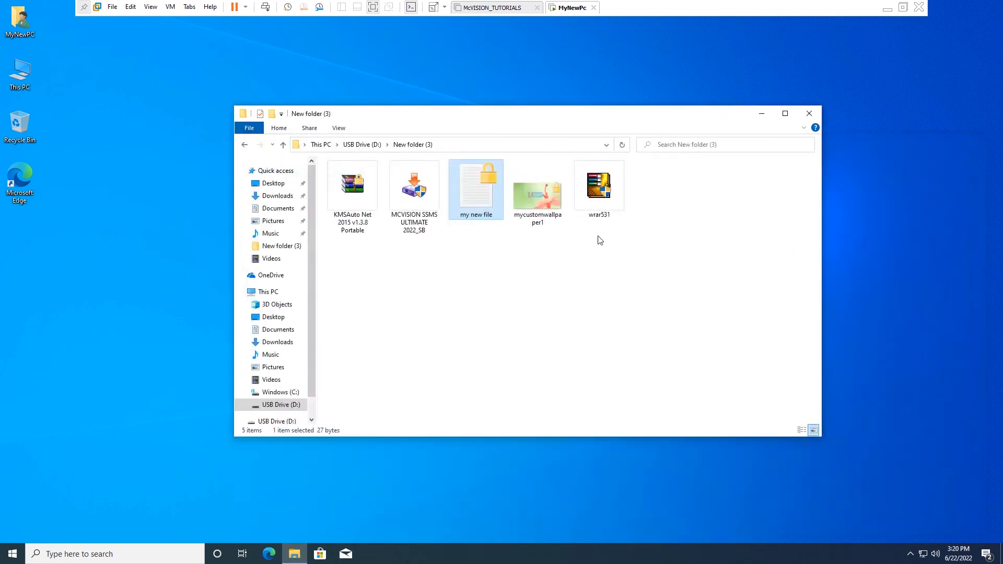
View mycustomwallpaper1 in Photos, close it, and launch the wrar531 installer
left_click(541, 198)
double_click(541, 198)
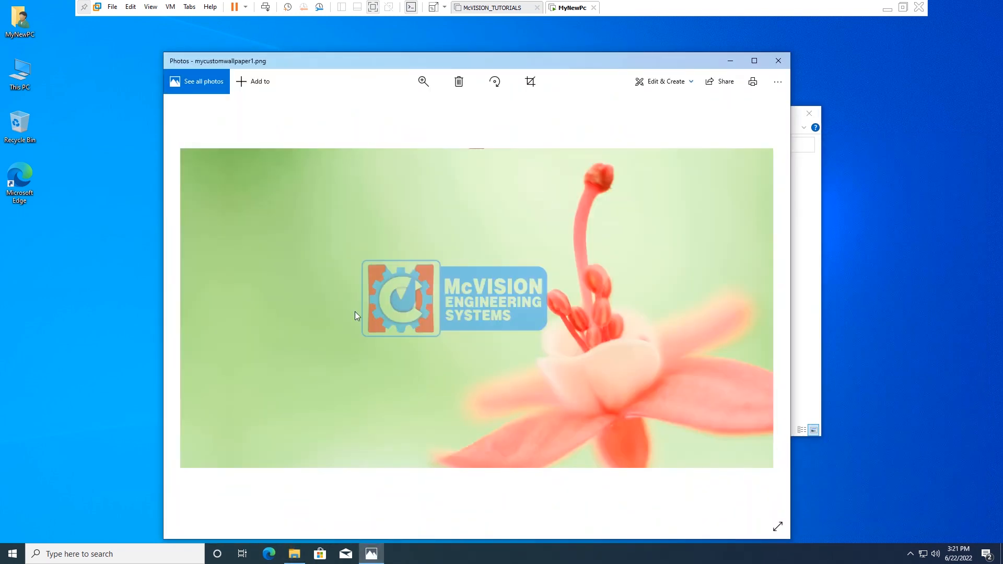
left_click(778, 63)
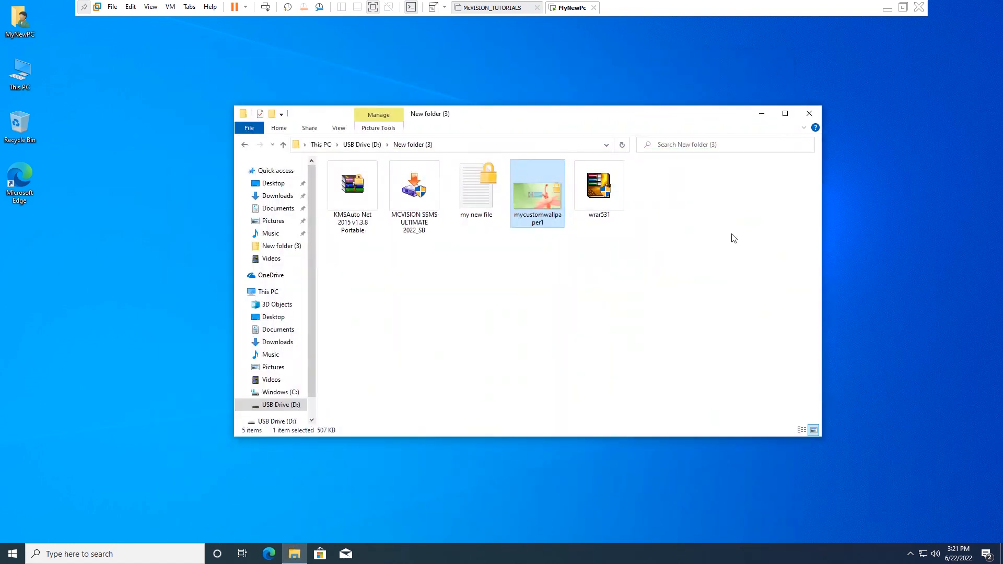
double_click(613, 179)
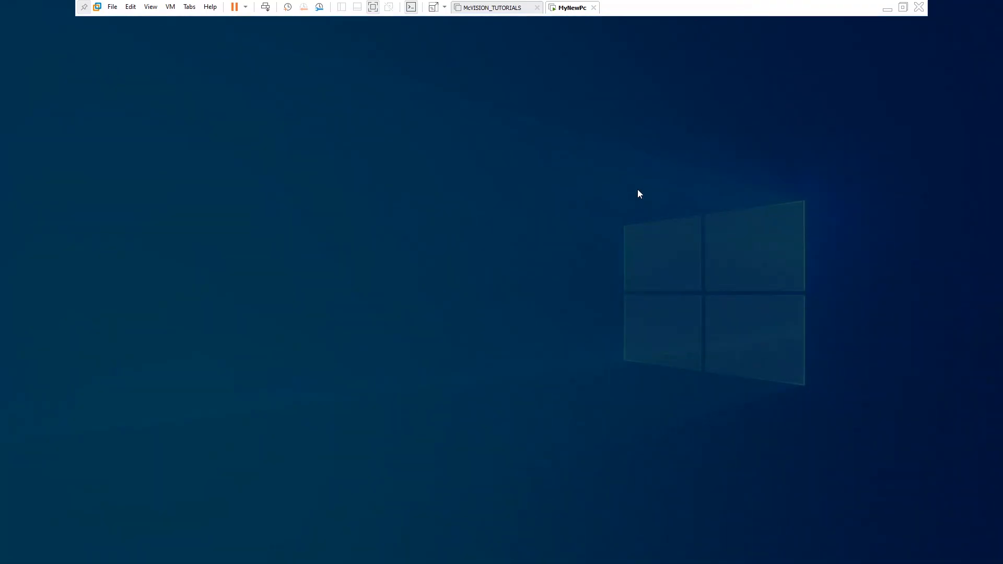
Allow the WinRAR 5.31 setup through UAC, close it without installing, and close the folder window
left_click(436, 350)
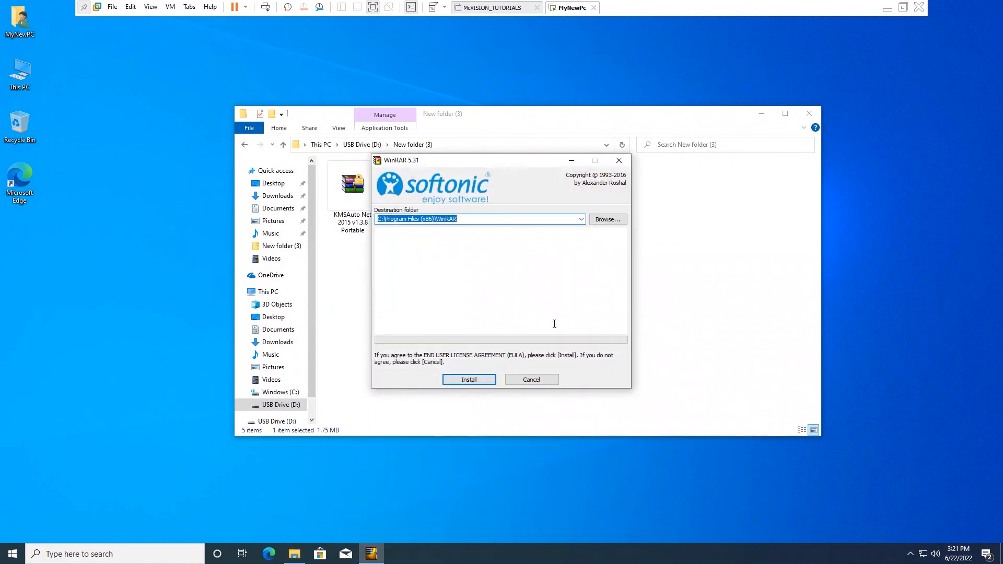
left_click(619, 160)
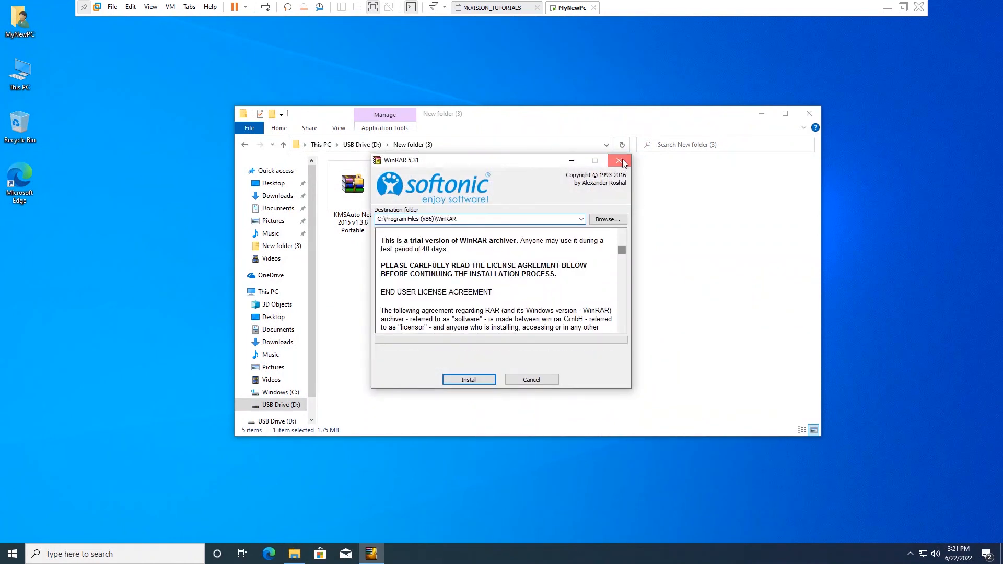
left_click(809, 114)
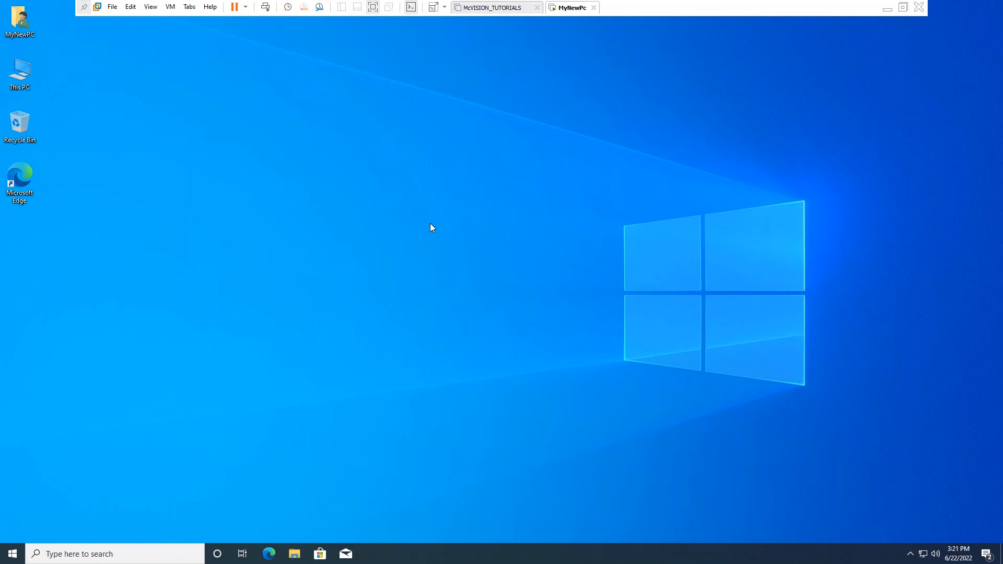